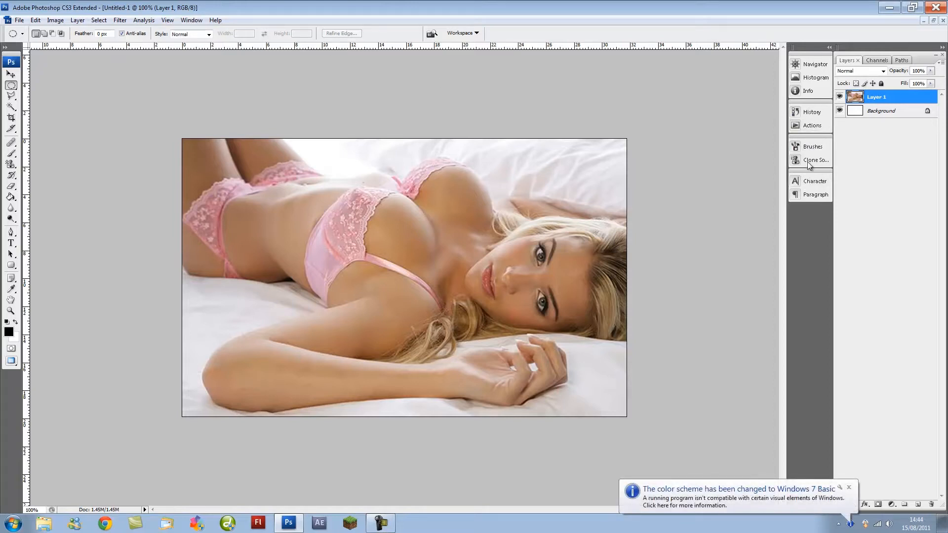
Dismiss the colour scheme notification and bring up the list of action sets
{"action": "left_click", "coordinate": [811, 126]}
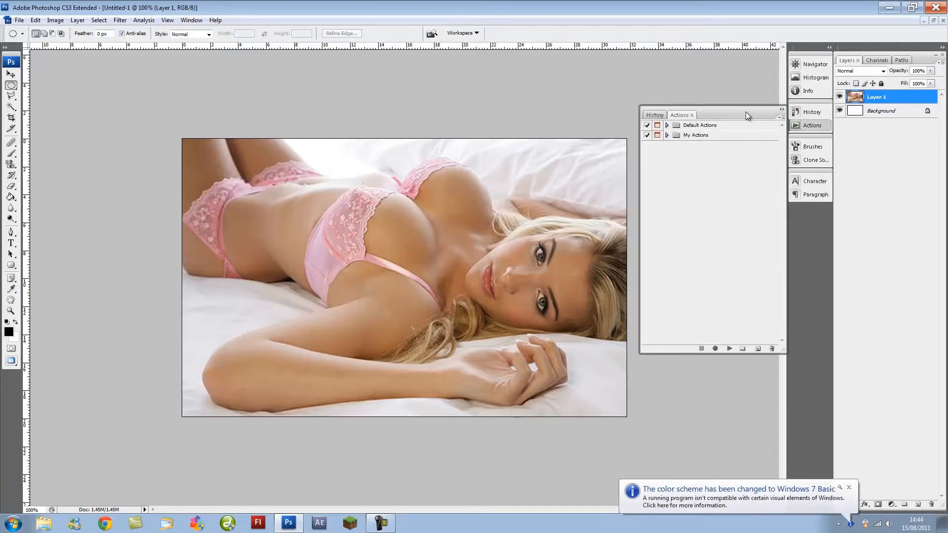
{"action": "left_click", "coordinate": [849, 488]}
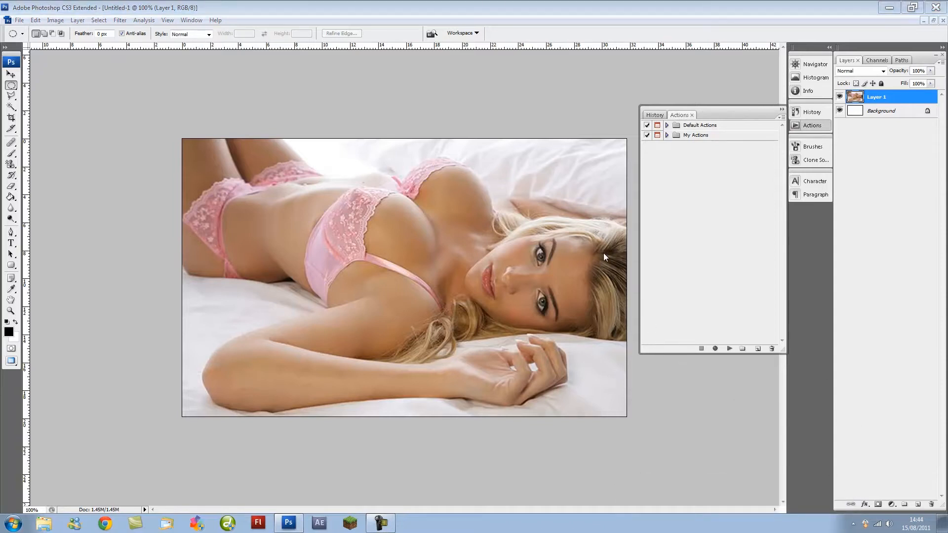
{"action": "left_click", "coordinate": [782, 109]}
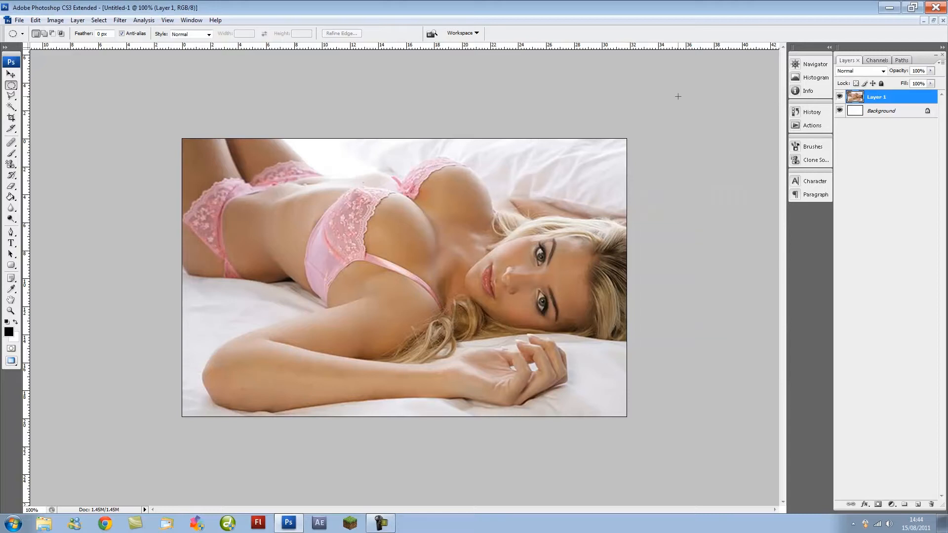
{"action": "left_click", "coordinate": [191, 20]}
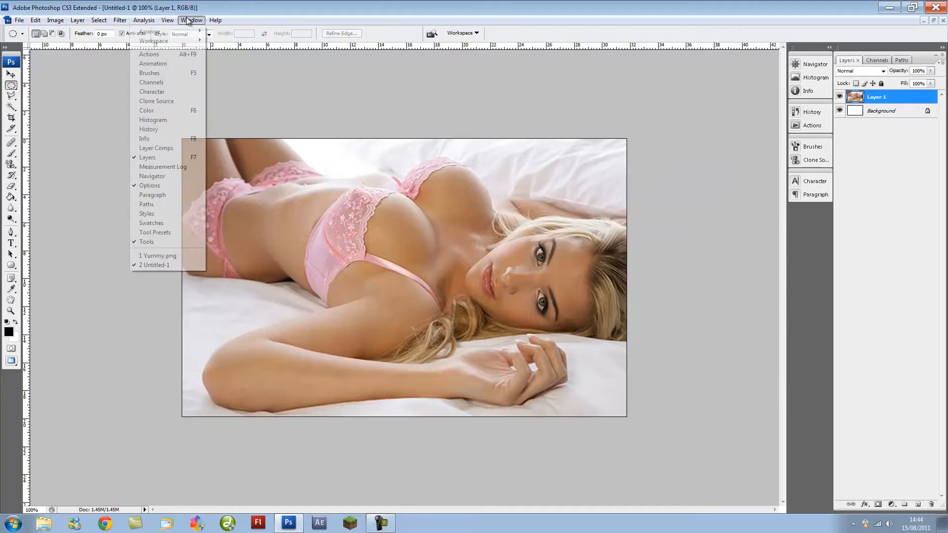
{"action": "left_click", "coordinate": [197, 20]}
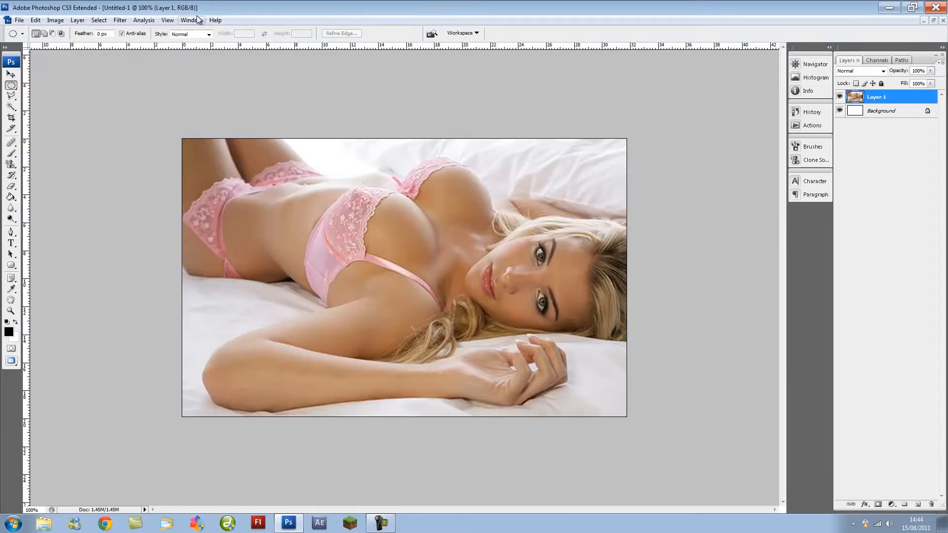
{"action": "key", "text": "alt+F9"}
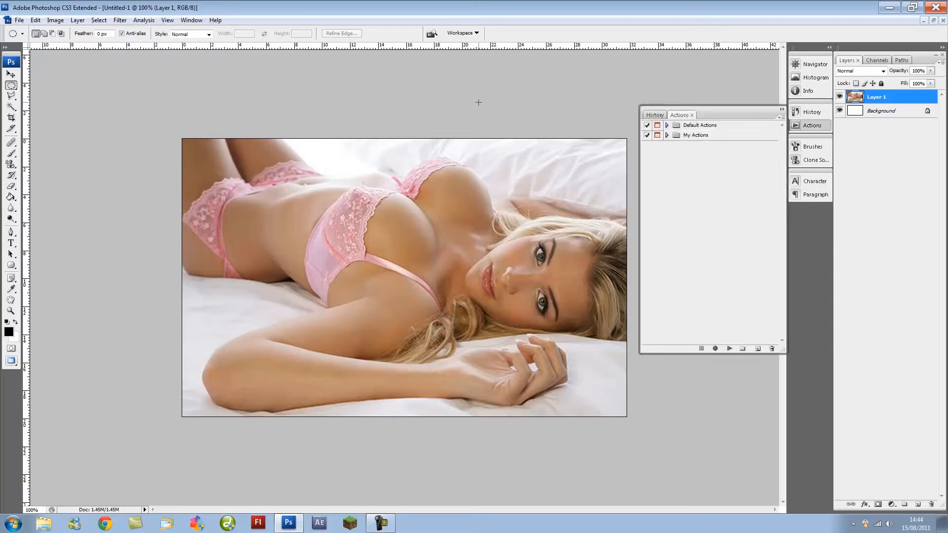
{"action": "left_click", "coordinate": [667, 136]}
{"action": "left_click", "coordinate": [666, 135]}
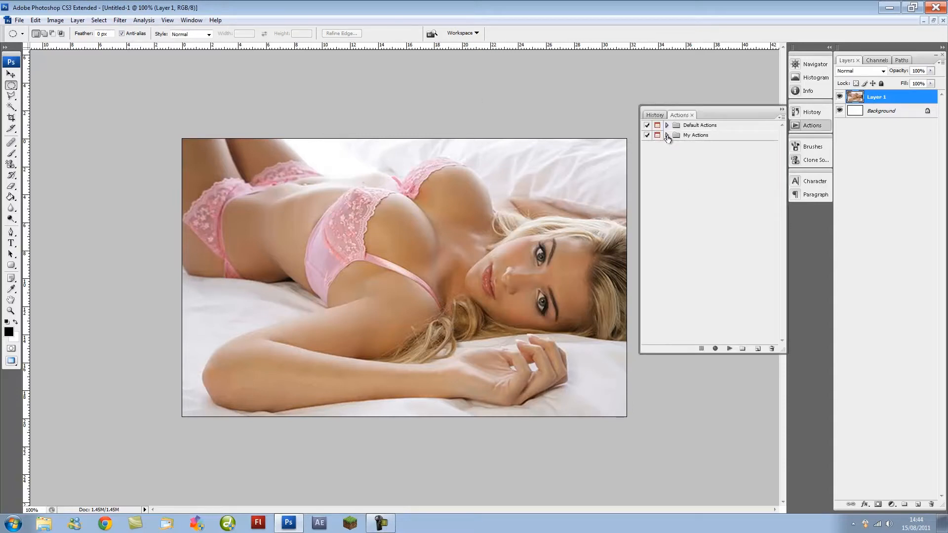
Create a new action set named CreativeTutorials
{"action": "left_click", "coordinate": [743, 348]}
{"action": "type", "text": "C"}
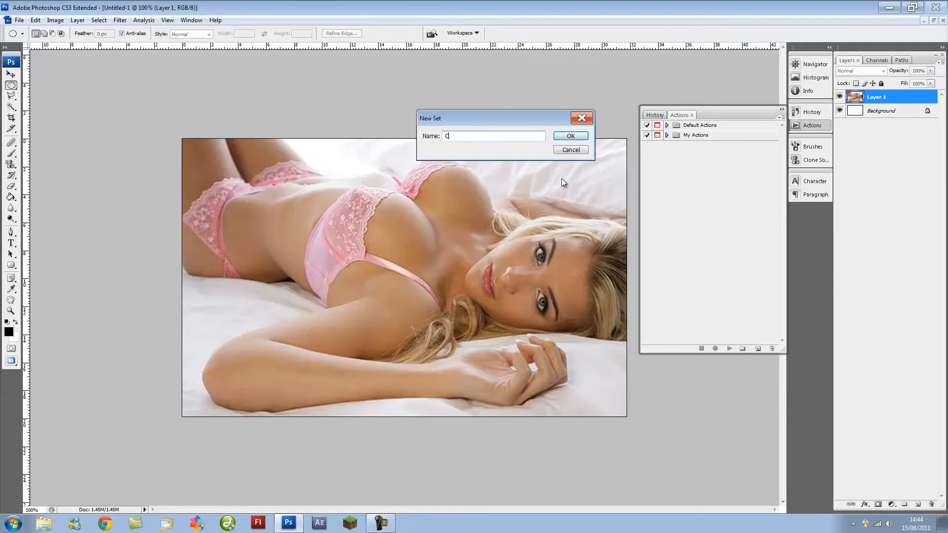
{"action": "type", "text": "reative TUTS"}
{"action": "key", "text": "BackSpace"}
{"action": "key", "text": "BackSpace"}
{"action": "key", "text": "BackSpace"}
{"action": "type", "text": "utorials"}
{"action": "left_click", "coordinate": [560, 138]}
Start recording a new action named Cartoon Filter in the CreativeTutorials set and collapse the actions list
{"action": "left_click", "coordinate": [758, 349]}
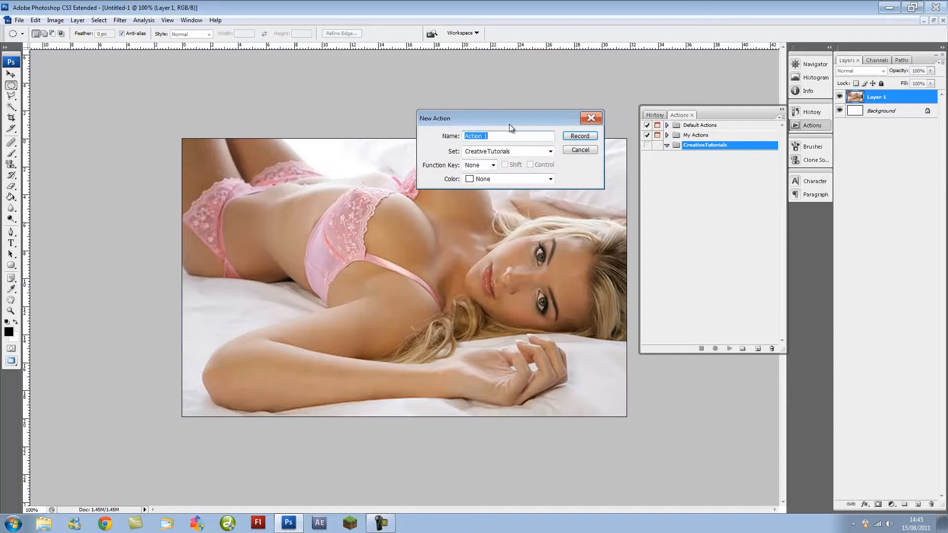
{"action": "type", "text": "Cartoon Filter"}
{"action": "left_click", "coordinate": [579, 136]}
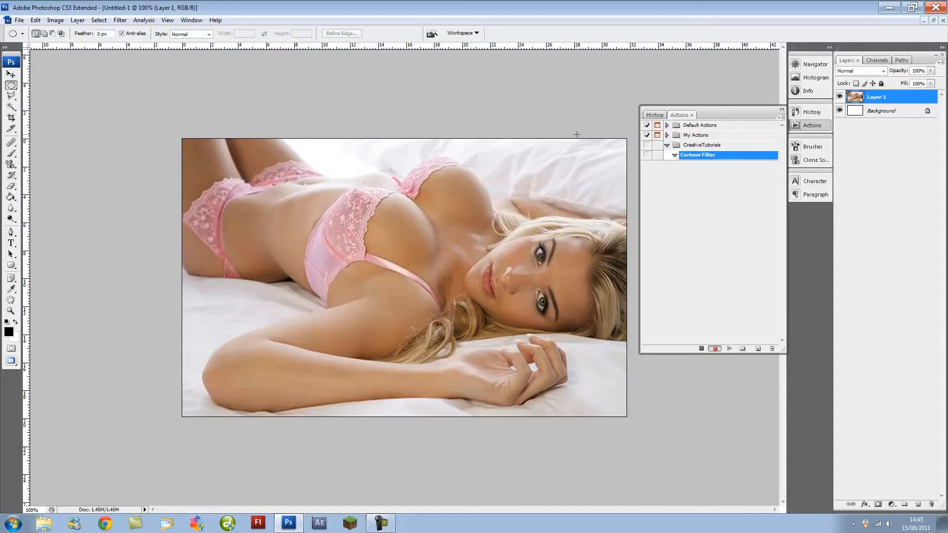
{"action": "left_click", "coordinate": [781, 110]}
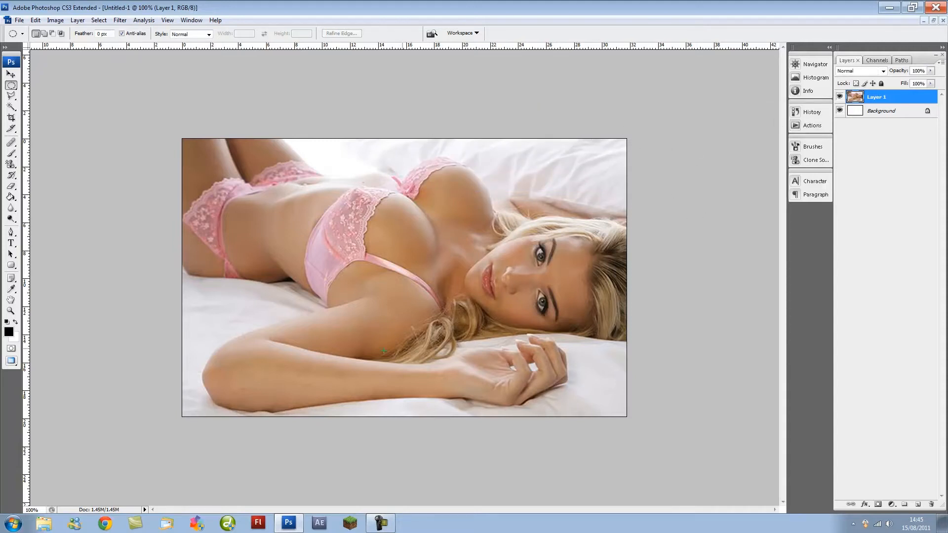
Apply the Find Edges filter to the photo on Layer 1
{"action": "left_click", "coordinate": [55, 20]}
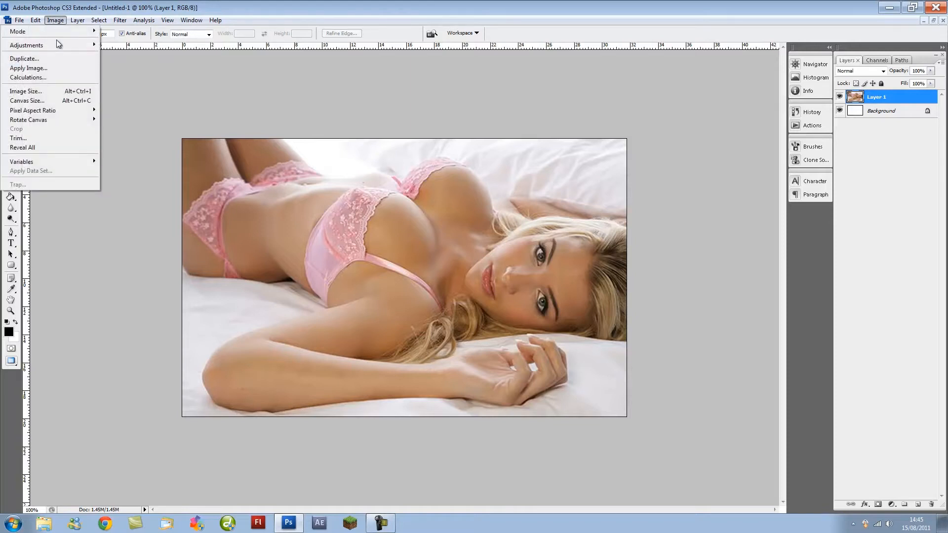
{"action": "mouse_move", "coordinate": [61, 46]}
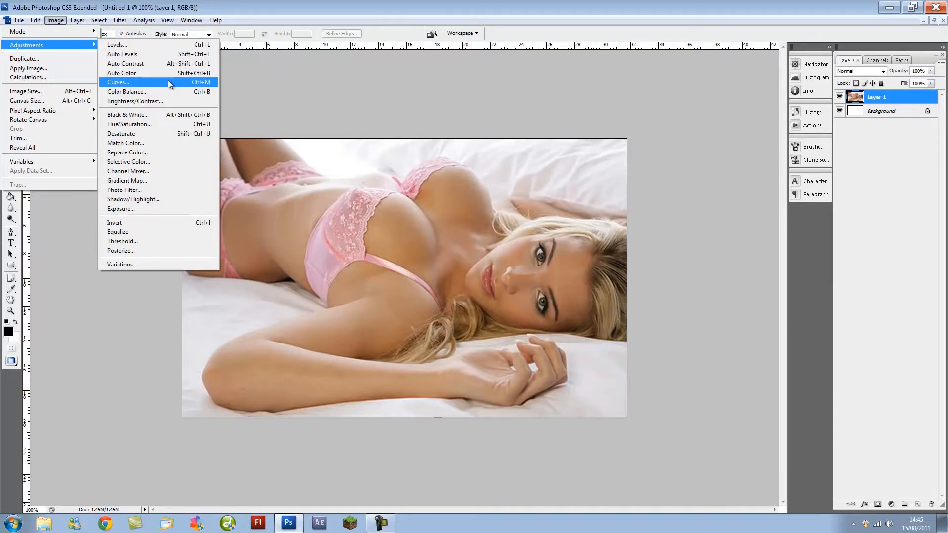
{"action": "left_click", "coordinate": [57, 20]}
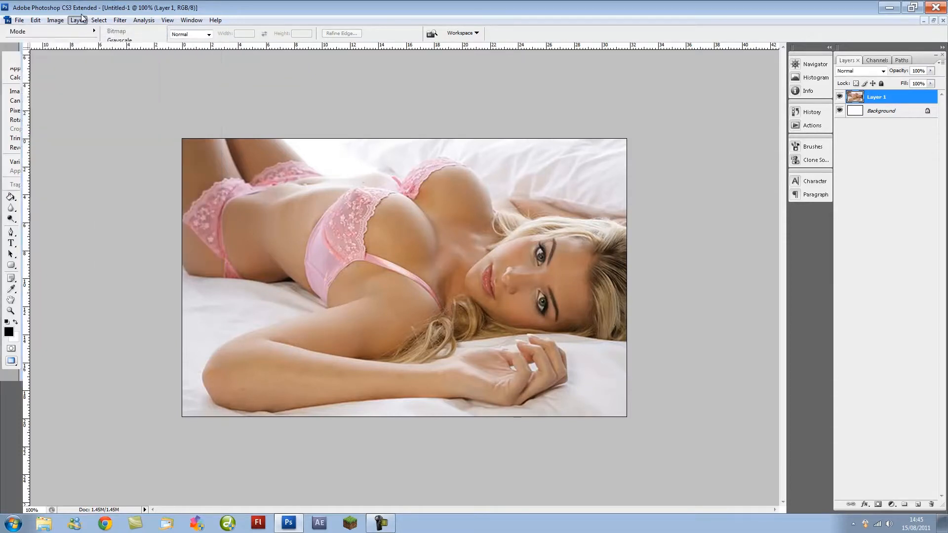
{"action": "left_click", "coordinate": [120, 20]}
{"action": "mouse_move", "coordinate": [67, 192]}
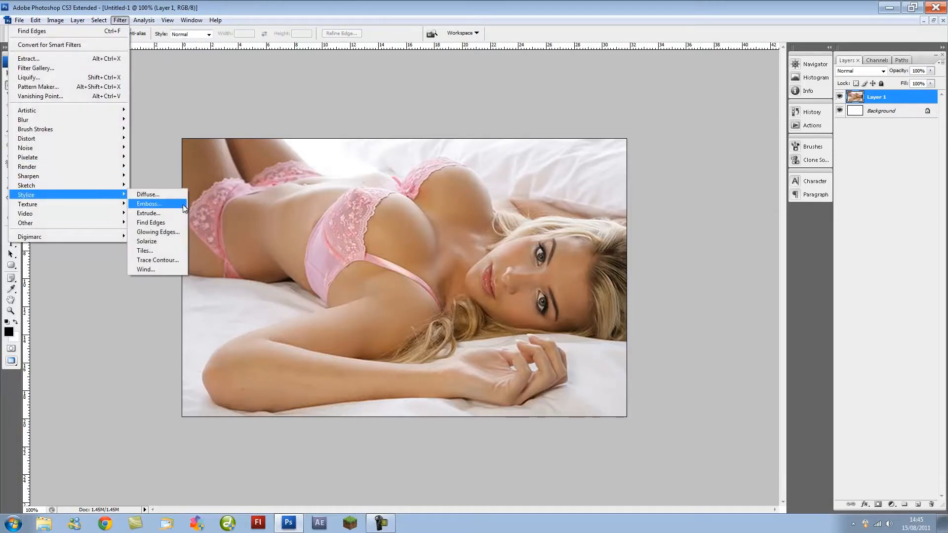
{"action": "left_click", "coordinate": [153, 223]}
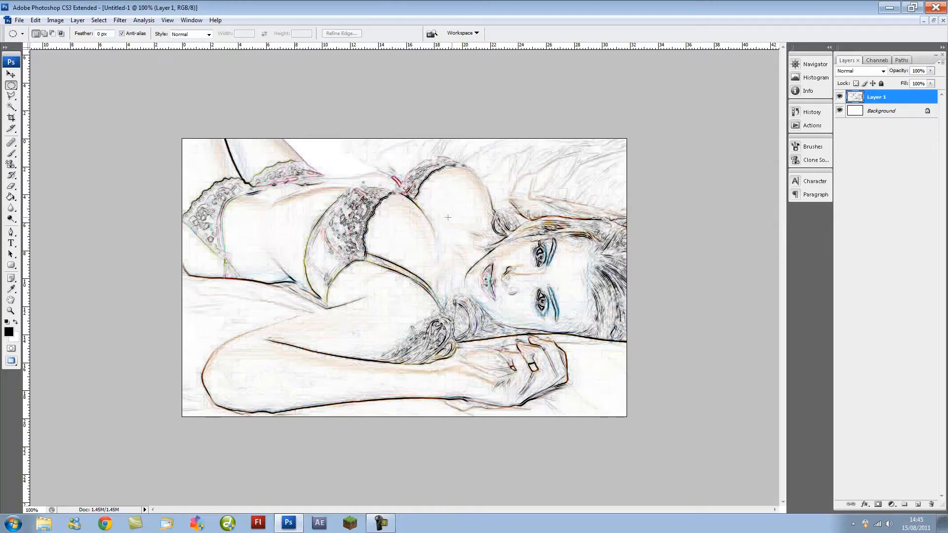
Desaturate the edge drawing on Layer 1
{"action": "left_click", "coordinate": [38, 20]}
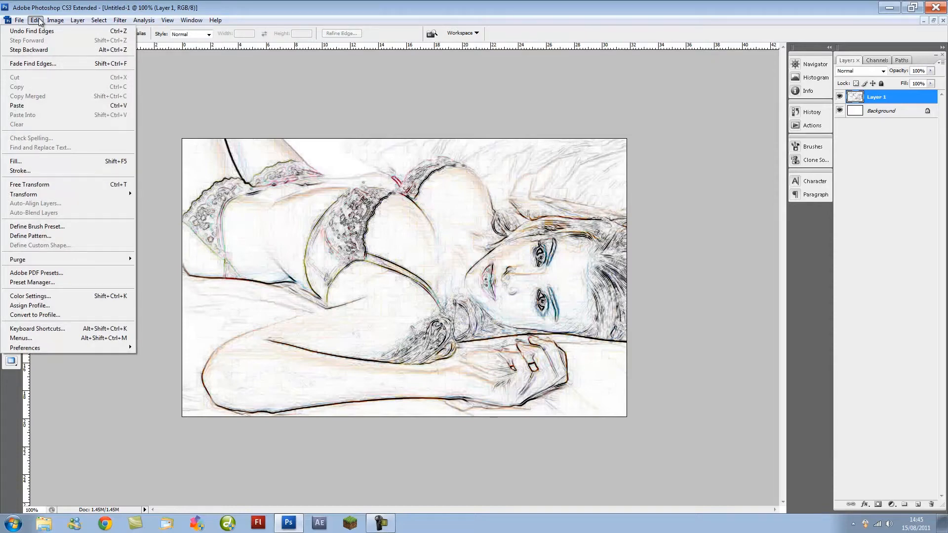
{"action": "mouse_move", "coordinate": [55, 25]}
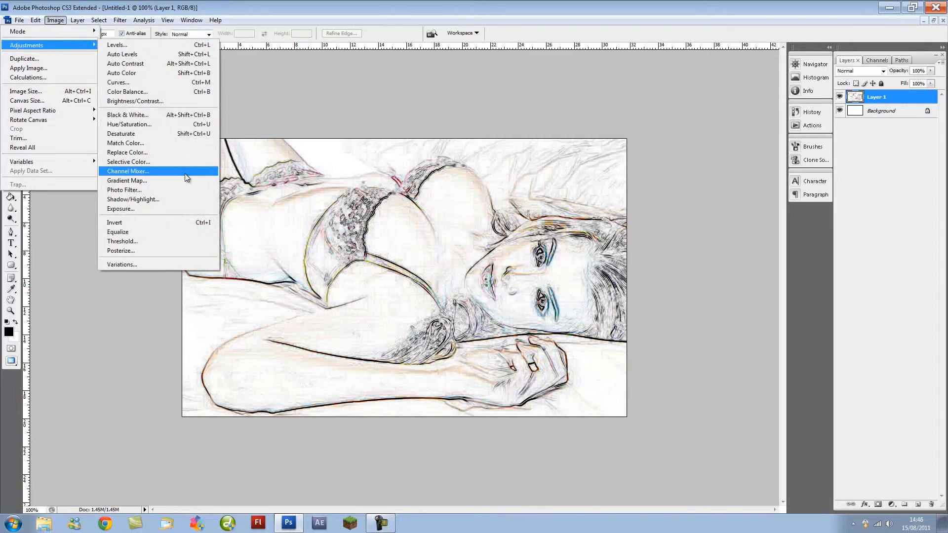
{"action": "left_click", "coordinate": [174, 134]}
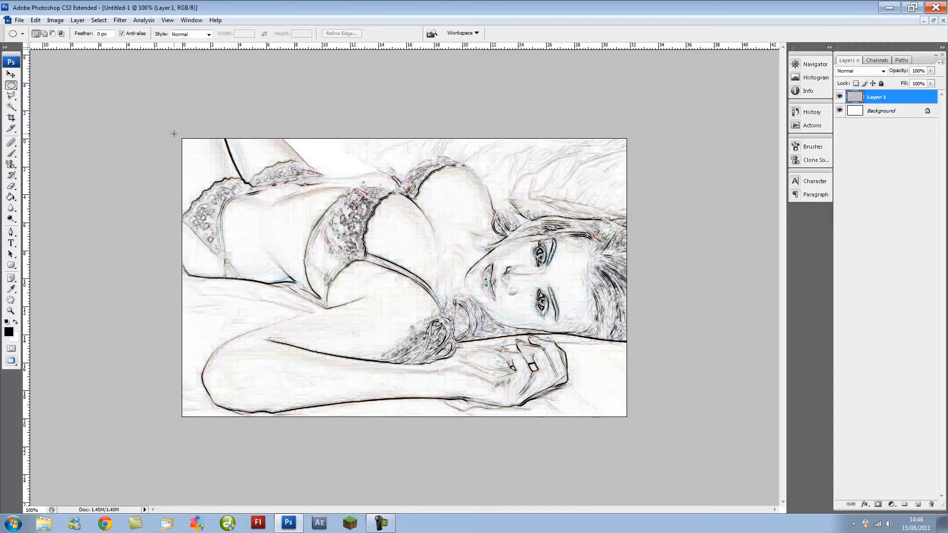
Apply a Hue/Saturation adjustment to Layer 1 with the saturation set to -100
{"action": "left_click", "coordinate": [57, 20]}
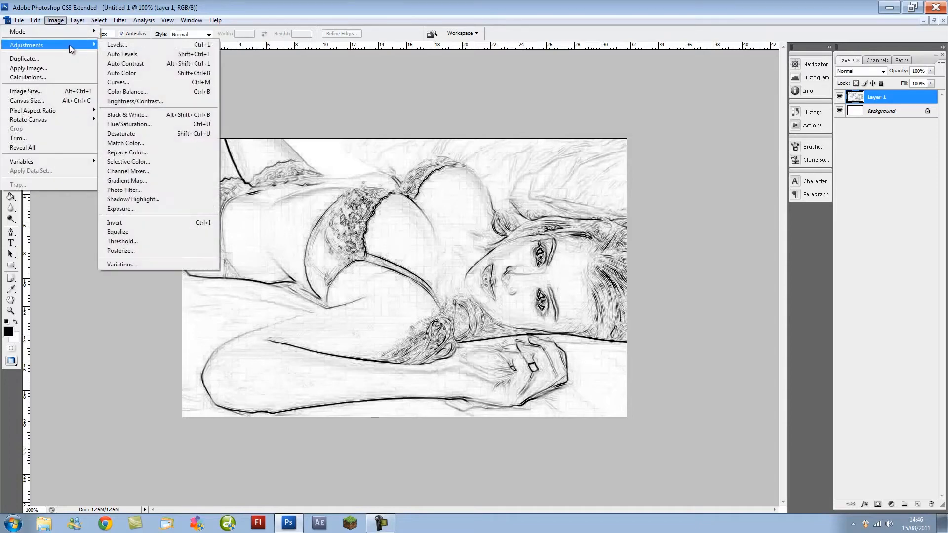
{"action": "left_click", "coordinate": [166, 124]}
{"action": "left_click_drag", "start_coordinate": [702, 143], "coordinate": [626, 143]}
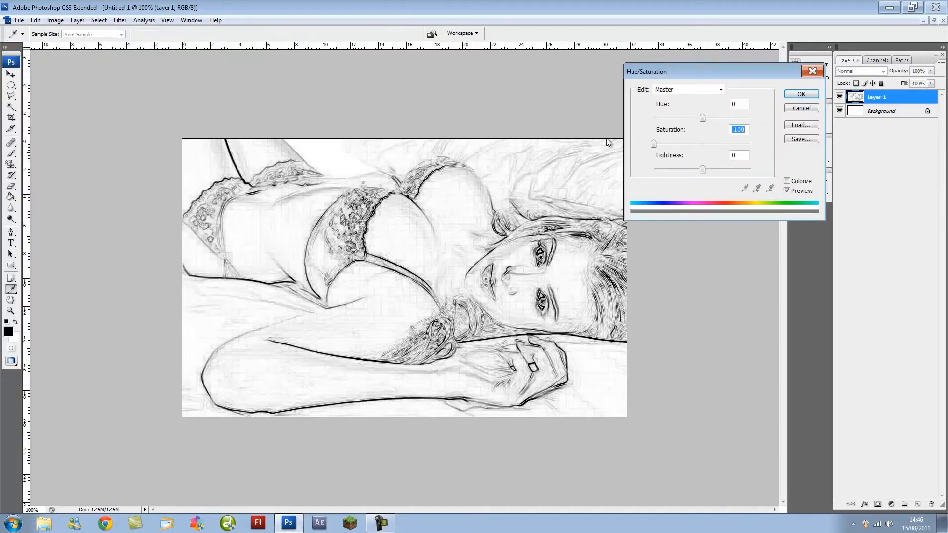
{"action": "left_click", "coordinate": [800, 94]}
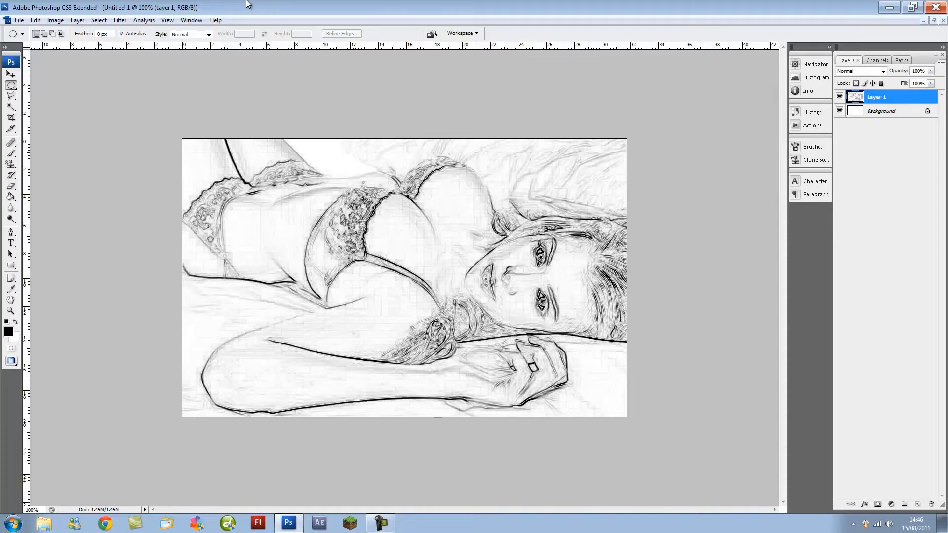
Apply a two-point S-shaped Curves adjustment on the RGB channel to darken the lines and brighten the light areas of Layer 1
{"action": "left_click", "coordinate": [55, 20]}
{"action": "mouse_move", "coordinate": [60, 43]}
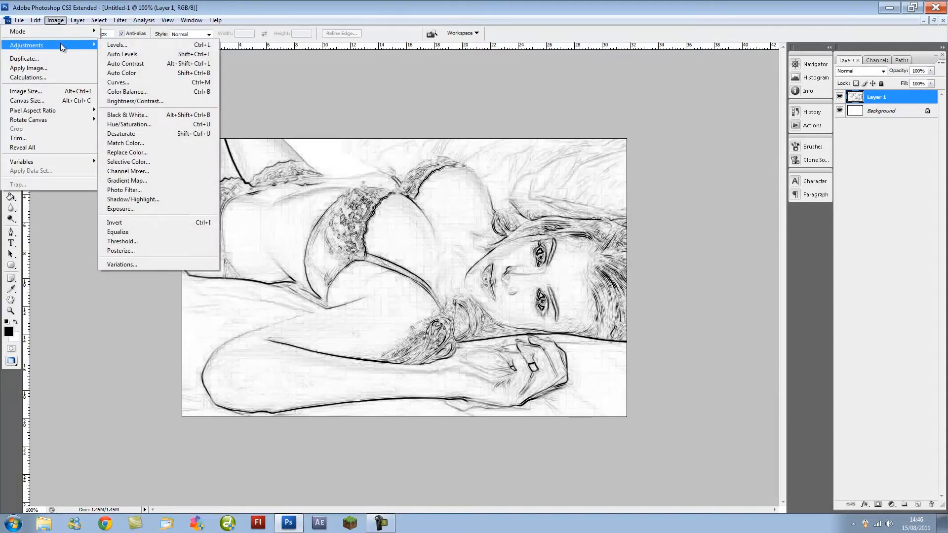
{"action": "left_click", "coordinate": [143, 81]}
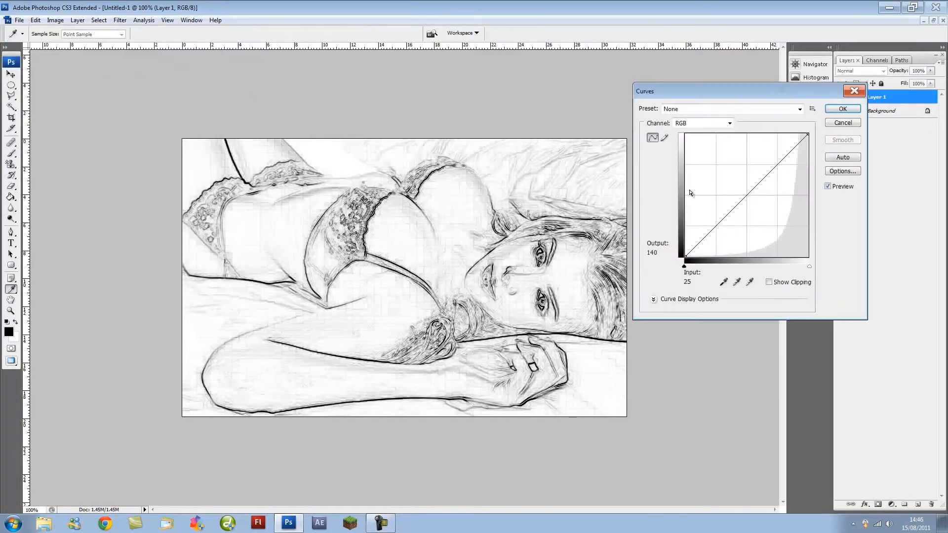
{"action": "left_click", "coordinate": [792, 149]}
{"action": "left_click", "coordinate": [736, 206]}
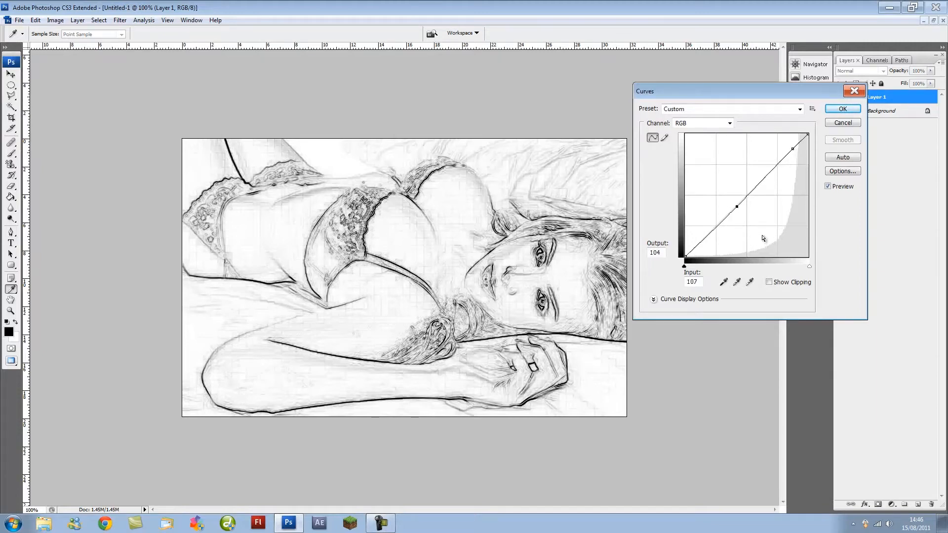
{"action": "left_click_drag", "start_coordinate": [737, 207], "coordinate": [755, 219]}
{"action": "left_click_drag", "start_coordinate": [793, 148], "coordinate": [787, 148]}
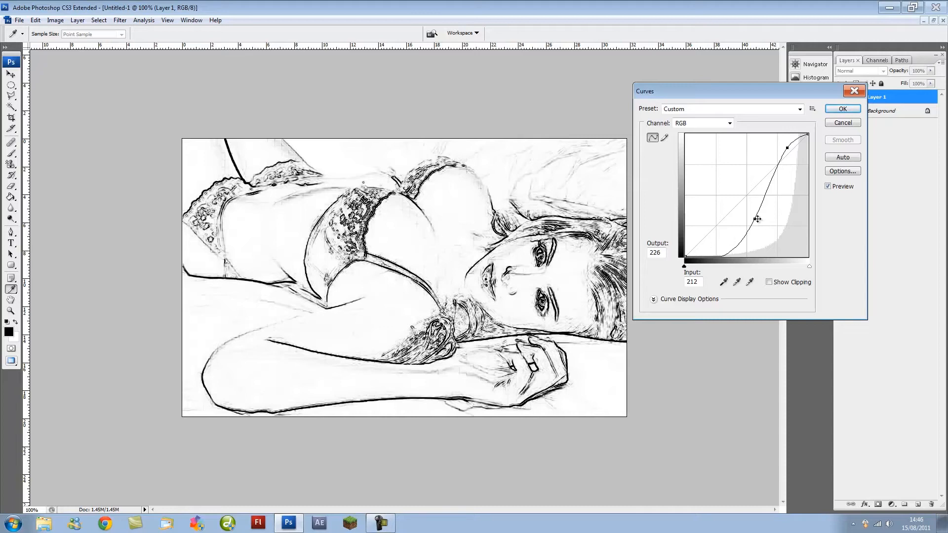
{"action": "left_click_drag", "start_coordinate": [755, 219], "coordinate": [748, 214]}
{"action": "left_click_drag", "start_coordinate": [786, 146], "coordinate": [788, 146]}
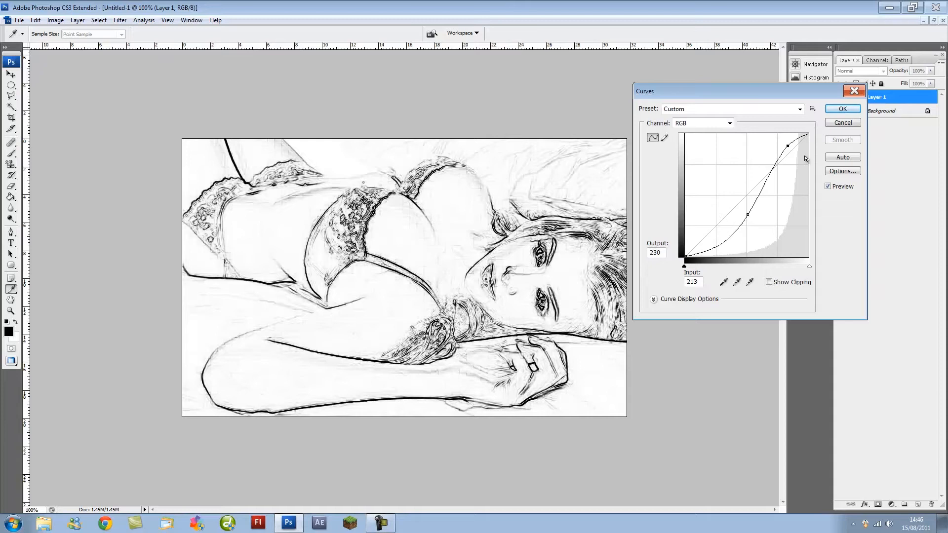
{"action": "left_click_drag", "start_coordinate": [787, 145], "coordinate": [787, 147]}
{"action": "left_click", "coordinate": [851, 109]}
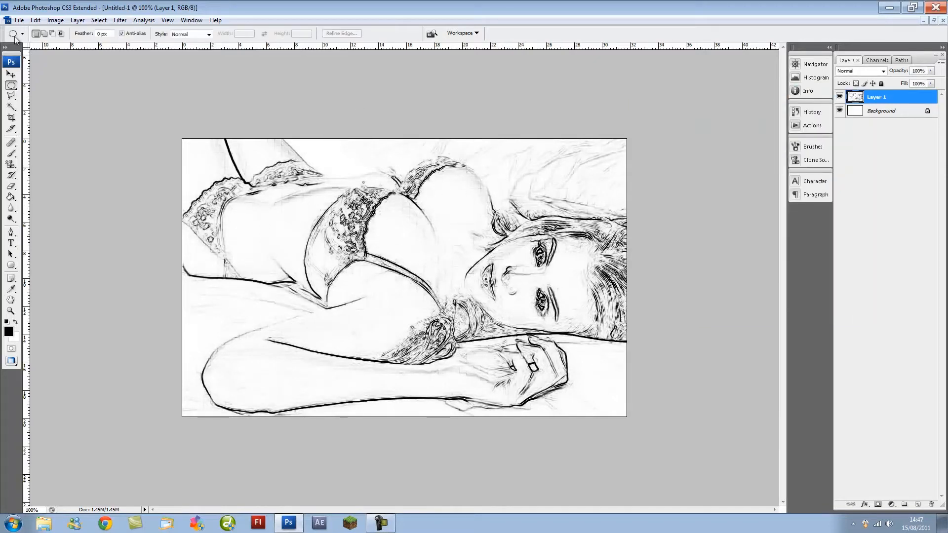
Create a new document 30 pixels wide and 30 pixels high
{"action": "left_click", "coordinate": [20, 20]}
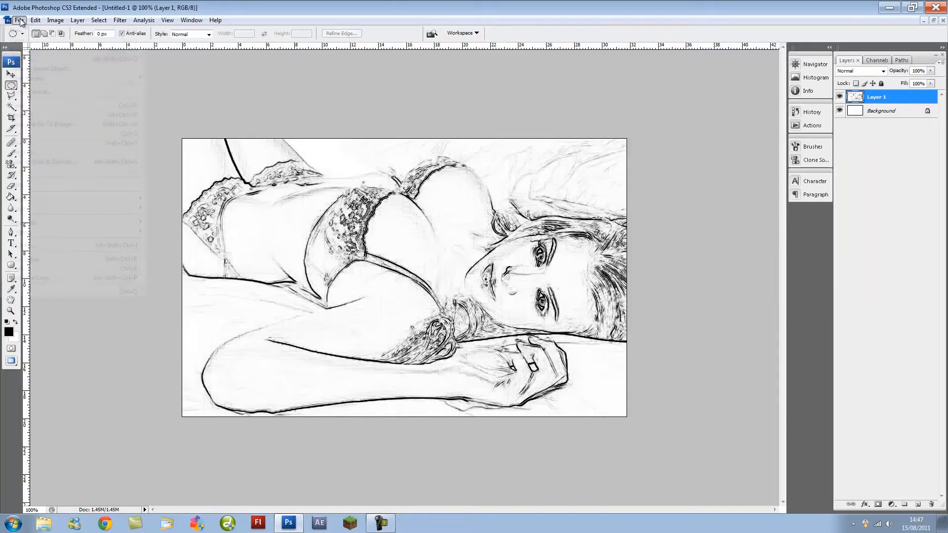
{"action": "left_click", "coordinate": [24, 29]}
{"action": "double_click", "coordinate": [401, 241]}
{"action": "type", "text": "30"}
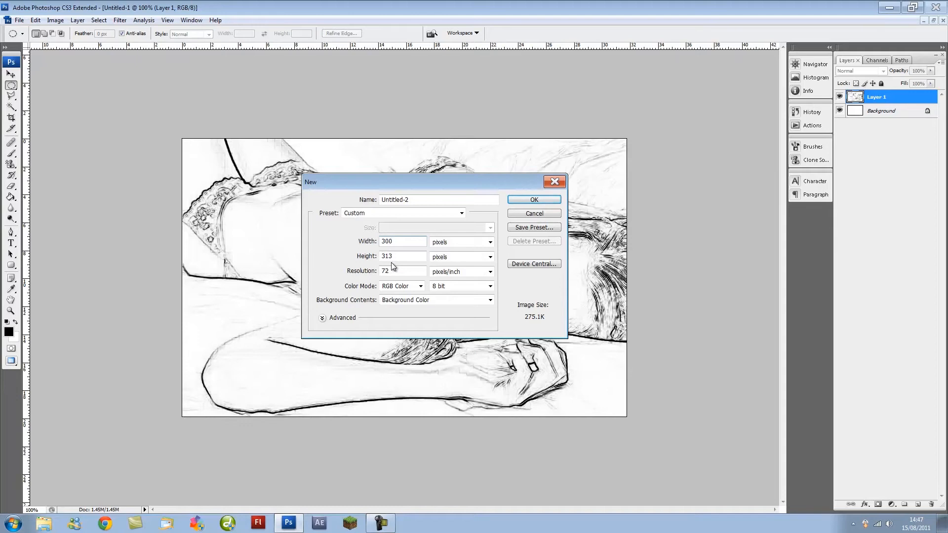
{"action": "key", "text": "Tab"}
{"action": "type", "text": "30"}
{"action": "left_click", "coordinate": [523, 200]}
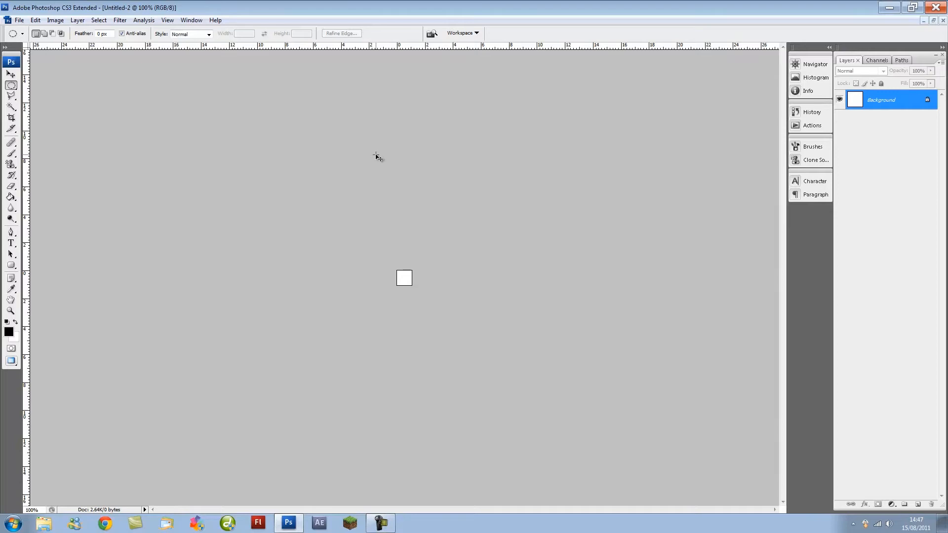
Add a new layer and fill a circular selection around the middle of the canvas with black
{"action": "key", "text": "ctrl+plus"}
{"action": "key", "text": "ctrl+plus"}
{"action": "key", "text": "ctrl+plus"}
{"action": "key", "text": "ctrl+plus"}
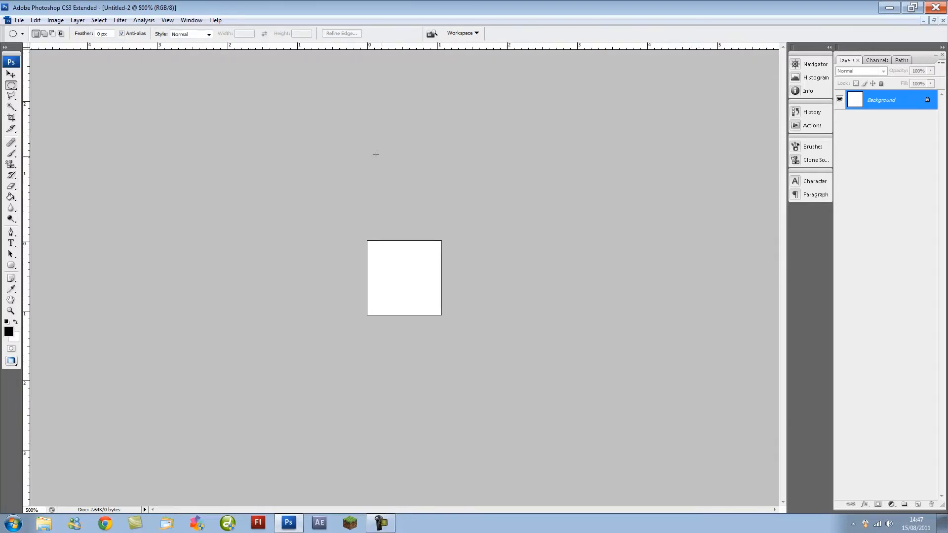
{"action": "left_click", "coordinate": [919, 506]}
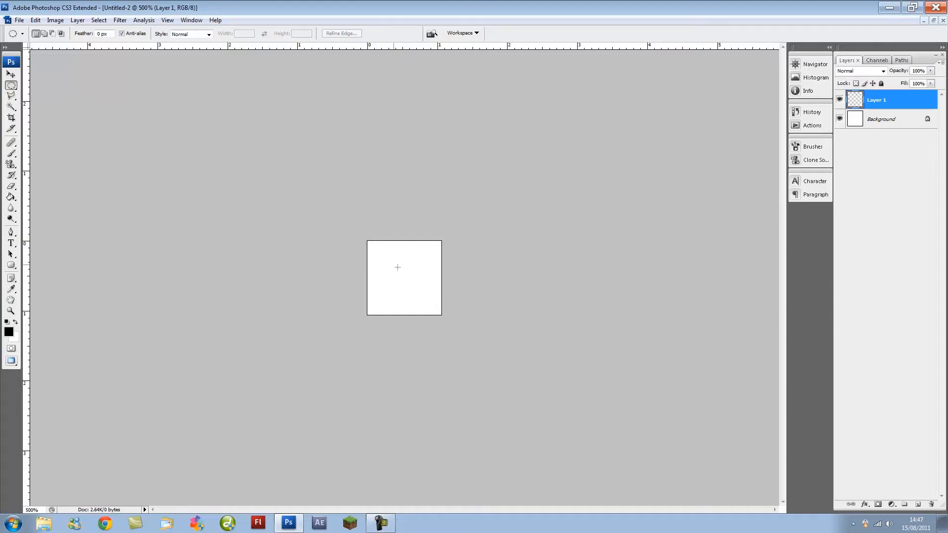
{"action": "left_click_drag", "start_coordinate": [378, 249], "coordinate": [429, 302]}
{"action": "left_click", "coordinate": [11, 196]}
{"action": "left_click", "coordinate": [411, 281]}
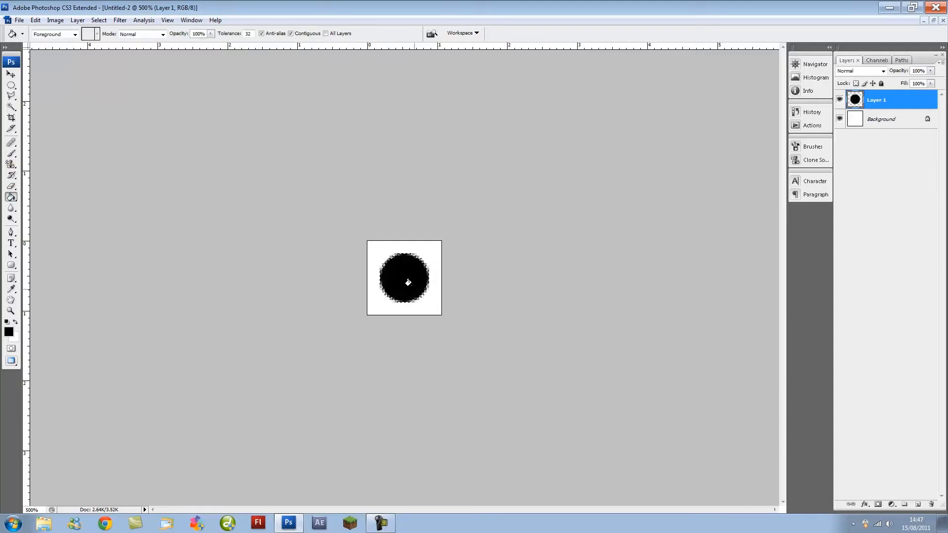
Centre the black dot of Layer 1 horizontally and vertically on the canvas and clear the selection
{"action": "left_click", "coordinate": [10, 74]}
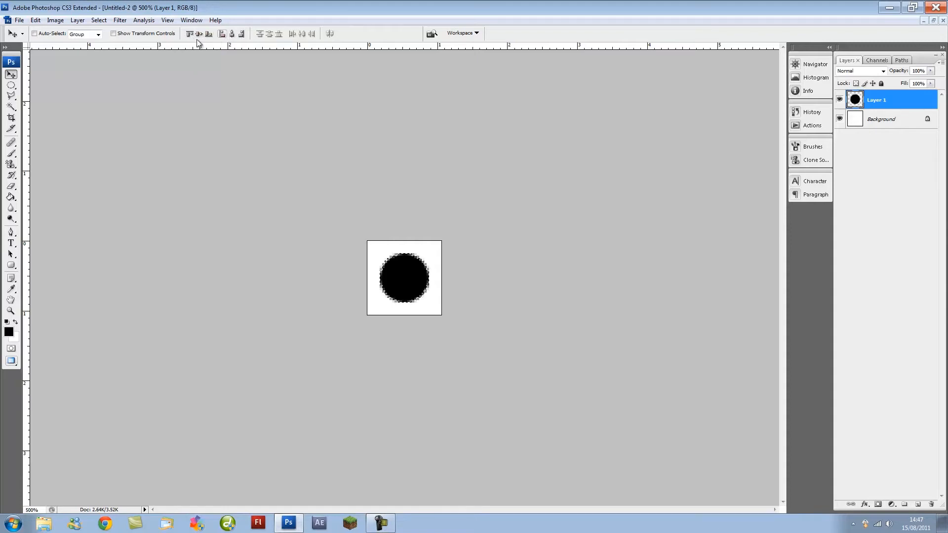
{"action": "left_click", "coordinate": [11, 85]}
{"action": "left_click", "coordinate": [83, 89]}
{"action": "left_click", "coordinate": [11, 74]}
{"action": "key", "text": "ctrl+a"}
{"action": "left_click", "coordinate": [190, 34]}
{"action": "left_click", "coordinate": [222, 33]}
{"action": "left_click", "coordinate": [208, 34]}
{"action": "left_click", "coordinate": [199, 33]}
{"action": "left_click", "coordinate": [232, 33]}
{"action": "key", "text": "ctrl+d"}
Define the dot image as a pattern named Dot and close its document without saving
{"action": "left_click", "coordinate": [11, 85]}
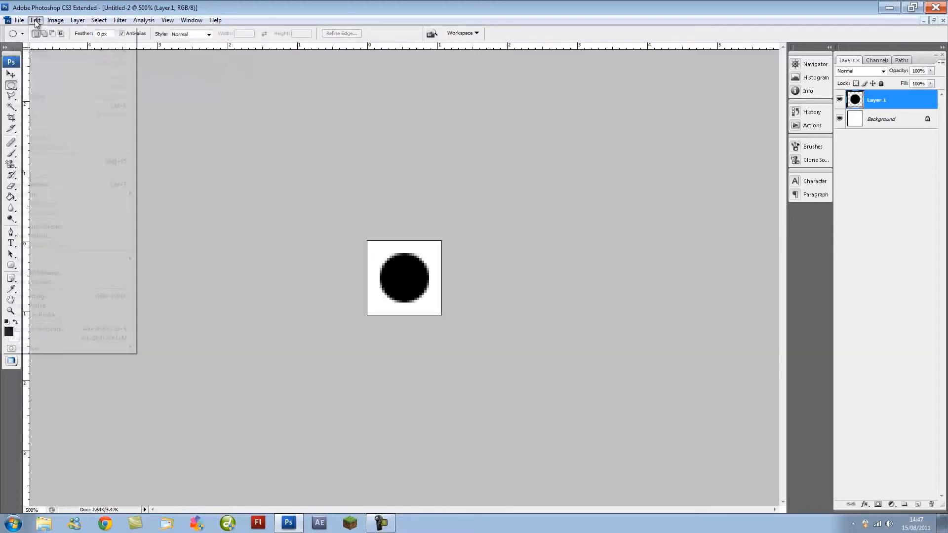
{"action": "left_click", "coordinate": [36, 20]}
{"action": "left_click", "coordinate": [87, 233]}
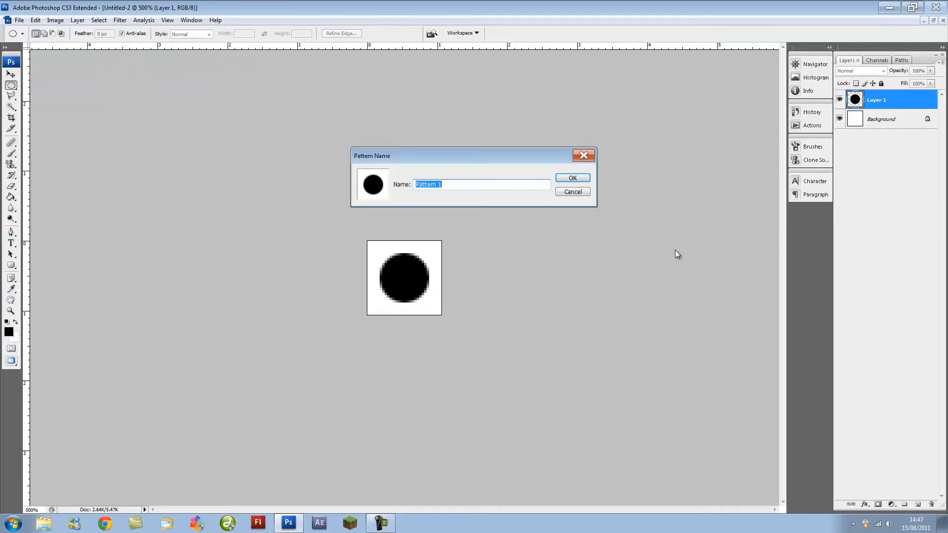
{"action": "type", "text": "Dot"}
{"action": "key", "text": "Return"}
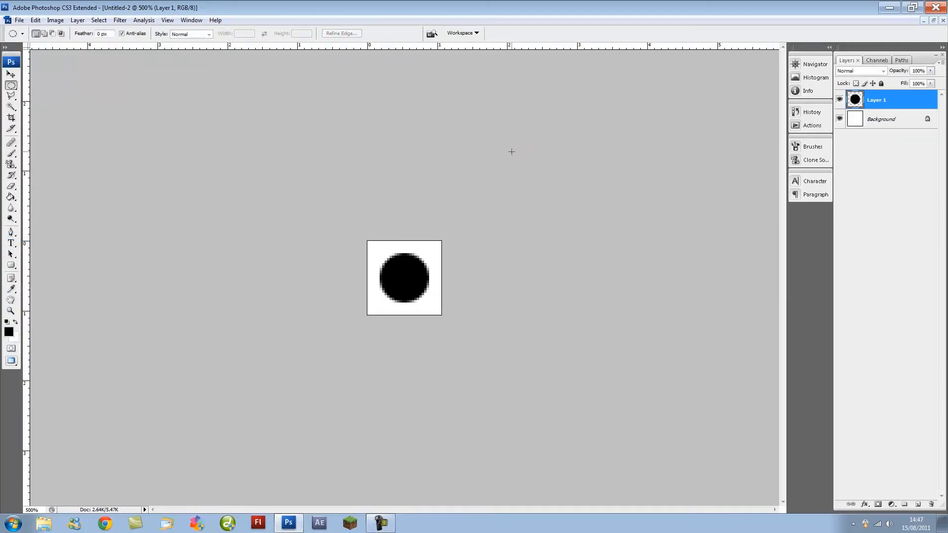
{"action": "left_click", "coordinate": [943, 20]}
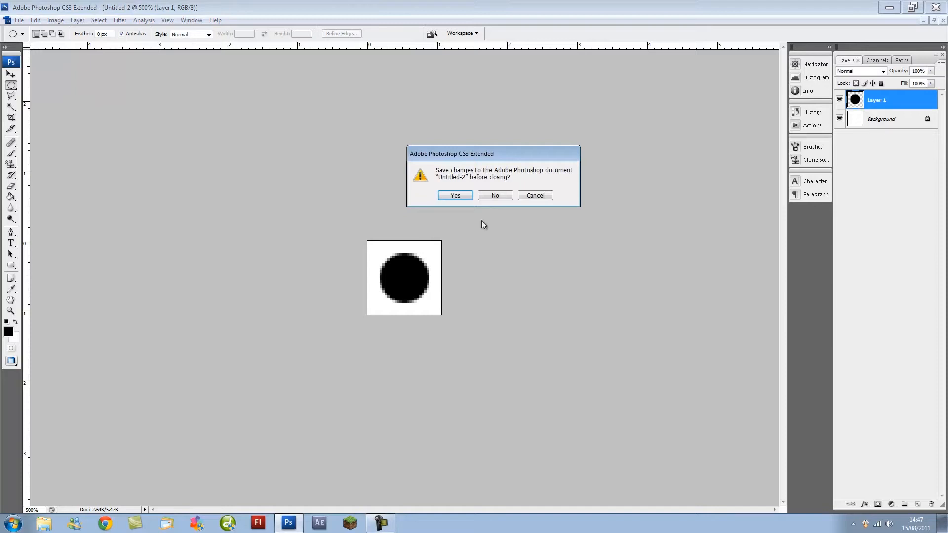
{"action": "left_click", "coordinate": [495, 195]}
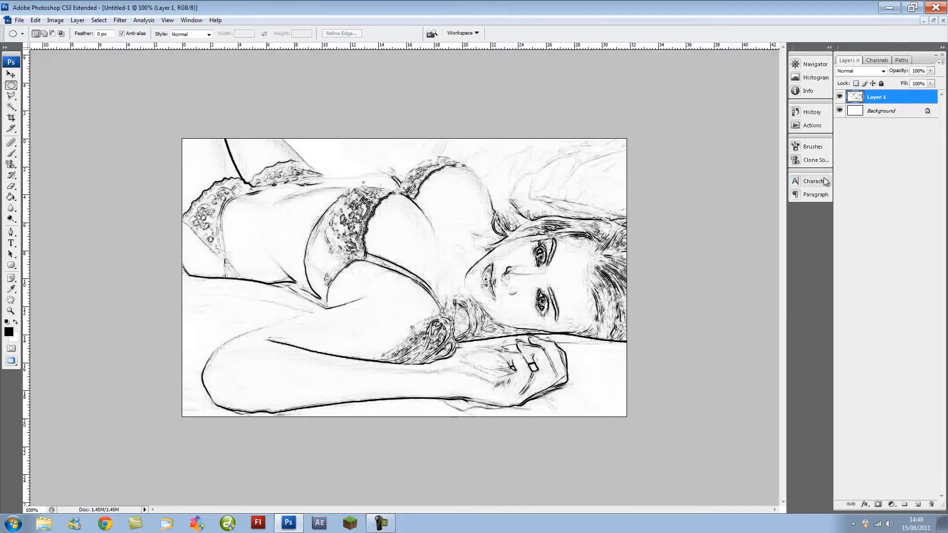
Add a Pattern Overlay to Layer 1 of the line art using the black dot pattern
{"action": "right_click", "coordinate": [884, 107]}
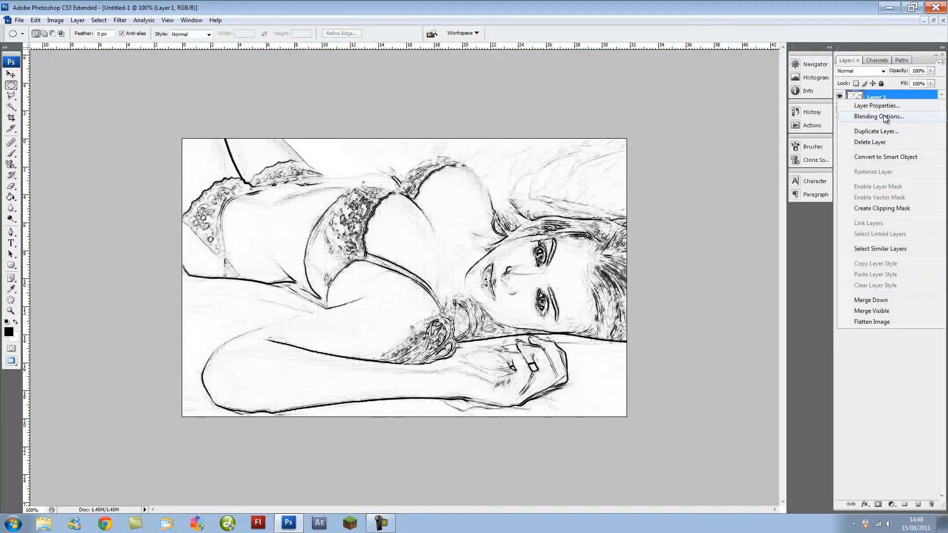
{"action": "left_click", "coordinate": [886, 117]}
{"action": "left_click_drag", "start_coordinate": [552, 278], "coordinate": [690, 159]}
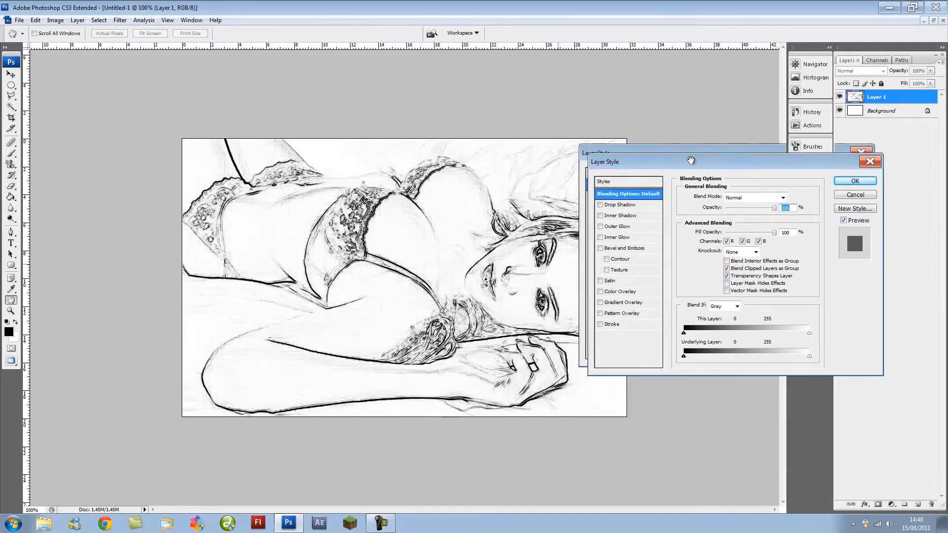
{"action": "left_click", "coordinate": [600, 314]}
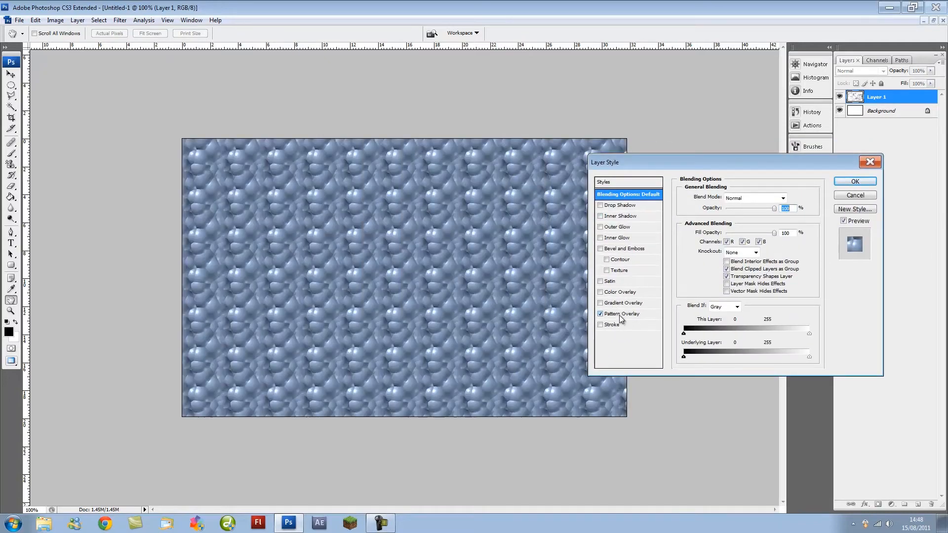
{"action": "left_click", "coordinate": [623, 314]}
{"action": "left_click", "coordinate": [727, 235]}
{"action": "left_click", "coordinate": [696, 292]}
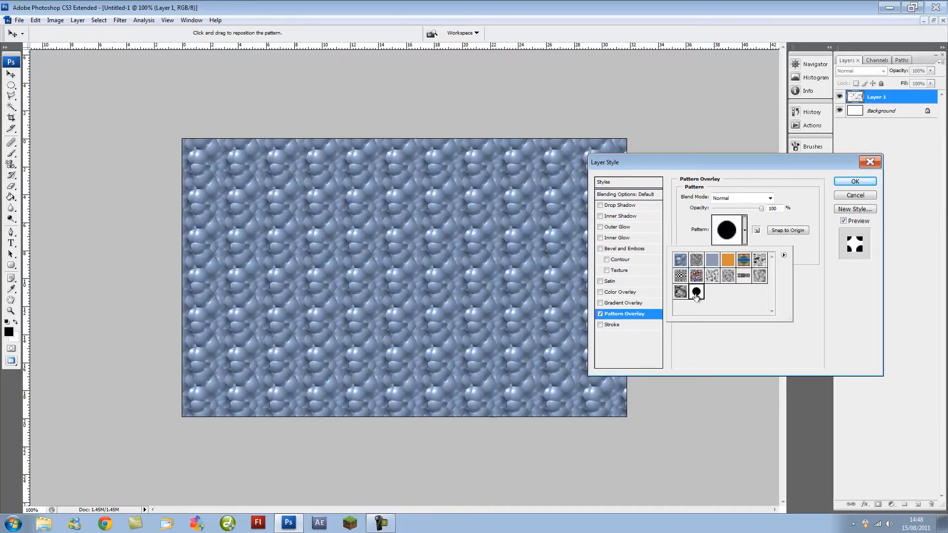
{"action": "left_click", "coordinate": [788, 191]}
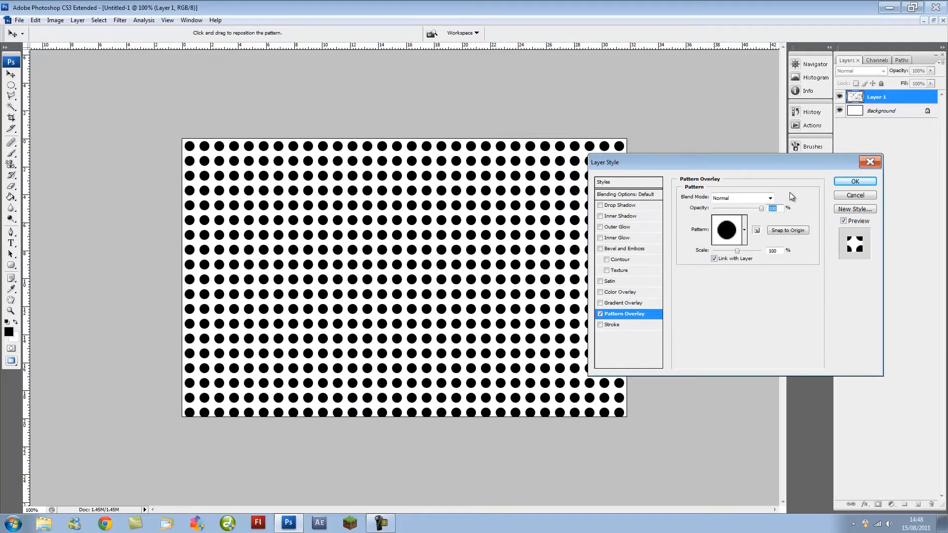
Set the scale of the Pattern Overlay to 50%
{"action": "type", "text": "75"}
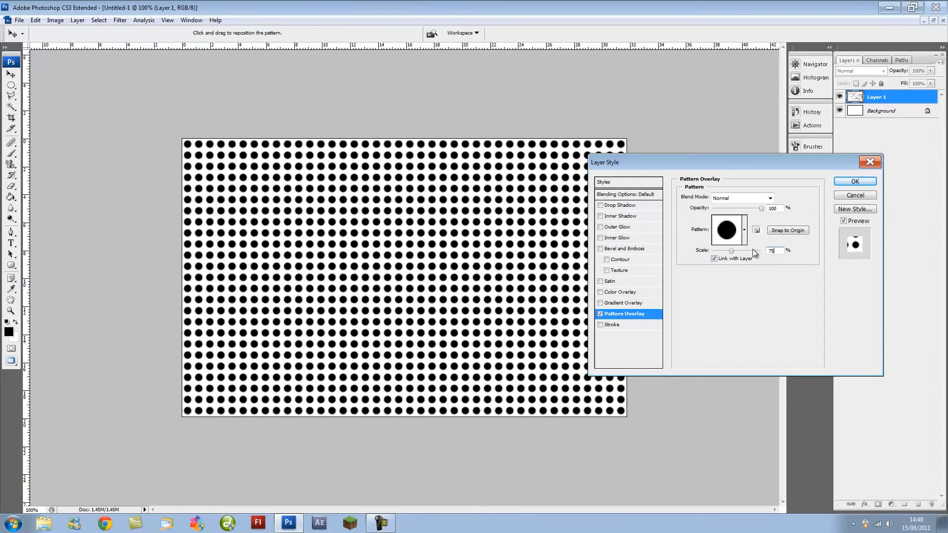
{"action": "key", "text": "BackSpace"}
{"action": "key", "text": "BackSpace"}
{"action": "type", "text": "50"}
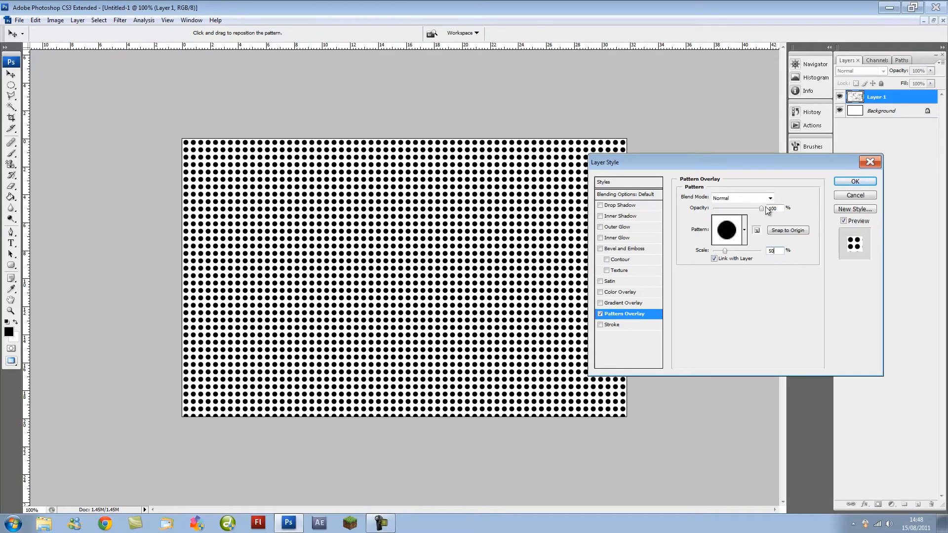
Set the Pattern Overlay's opacity to 7% and apply the layer style to Layer 1
{"action": "left_click_drag", "start_coordinate": [759, 209], "coordinate": [717, 212]}
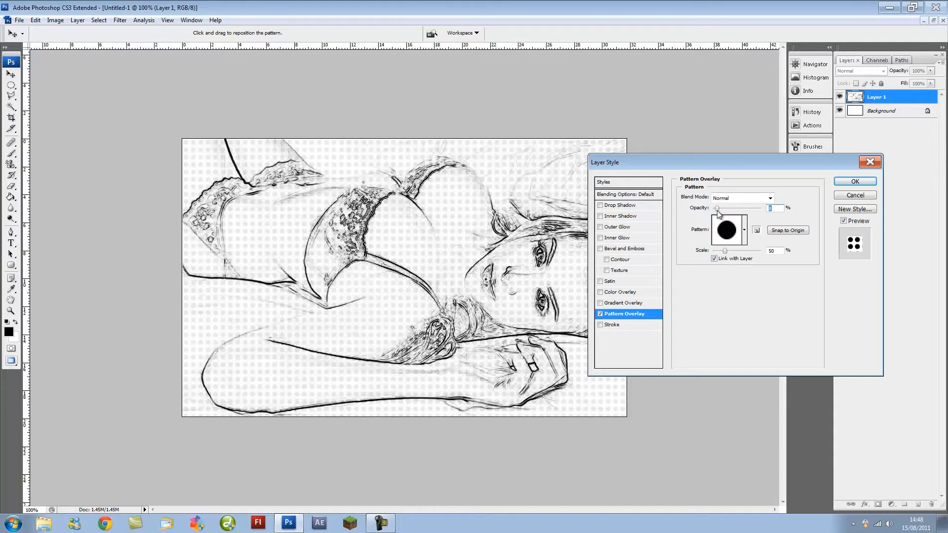
{"action": "type", "text": "10"}
{"action": "left_click_drag", "start_coordinate": [776, 208], "coordinate": [759, 207]}
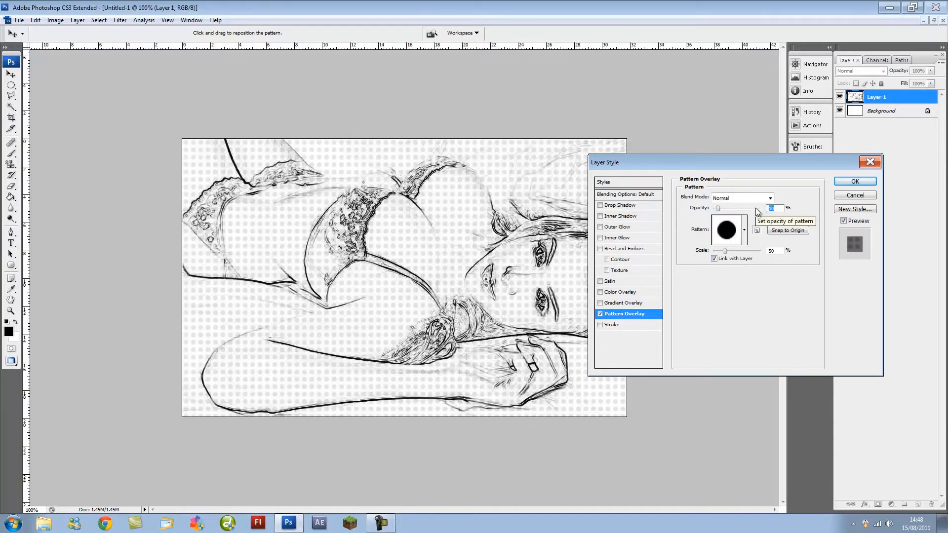
{"action": "type", "text": "7"}
{"action": "left_click_drag", "start_coordinate": [791, 169], "coordinate": [770, 170]}
{"action": "left_click", "coordinate": [833, 204]}
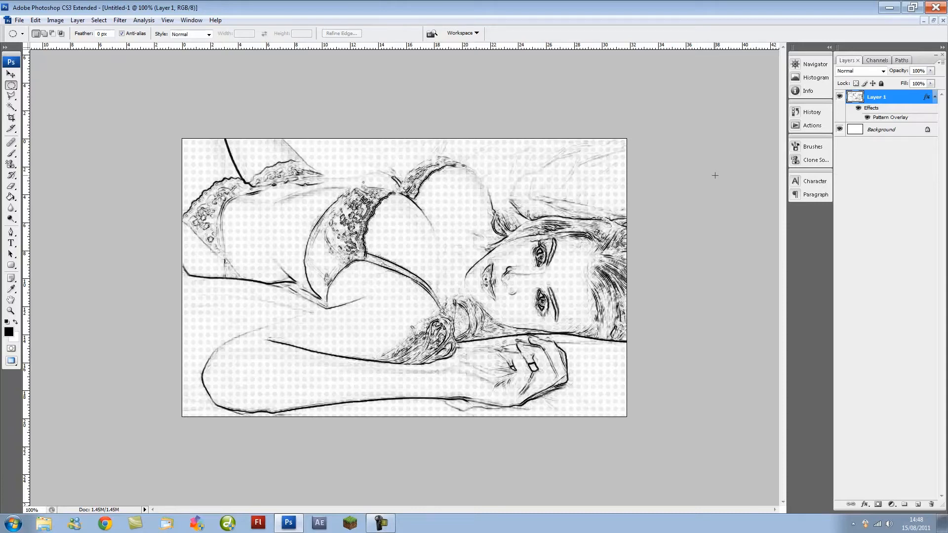
Collapse Layer 1's effects and the list of recorded commands inside the Cartoon Filter action
{"action": "left_click", "coordinate": [934, 97]}
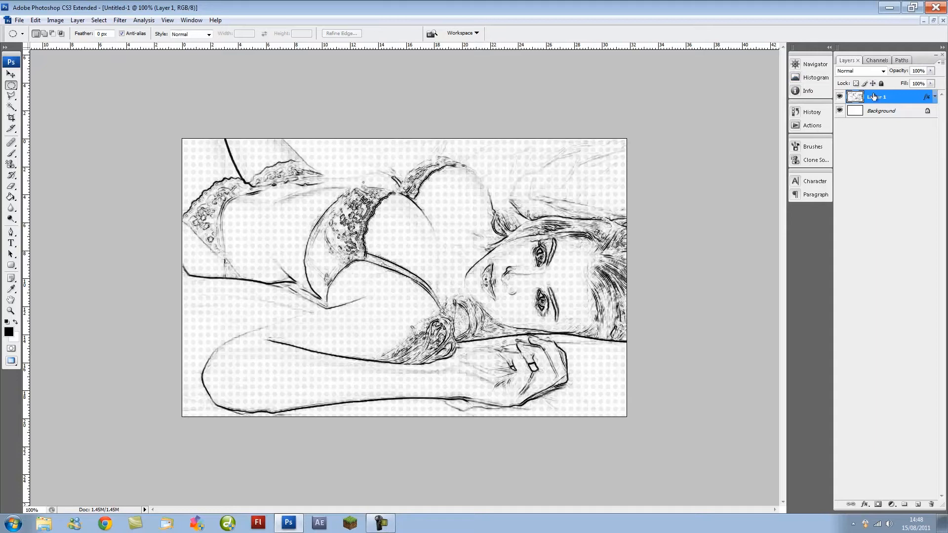
{"action": "left_click", "coordinate": [809, 127]}
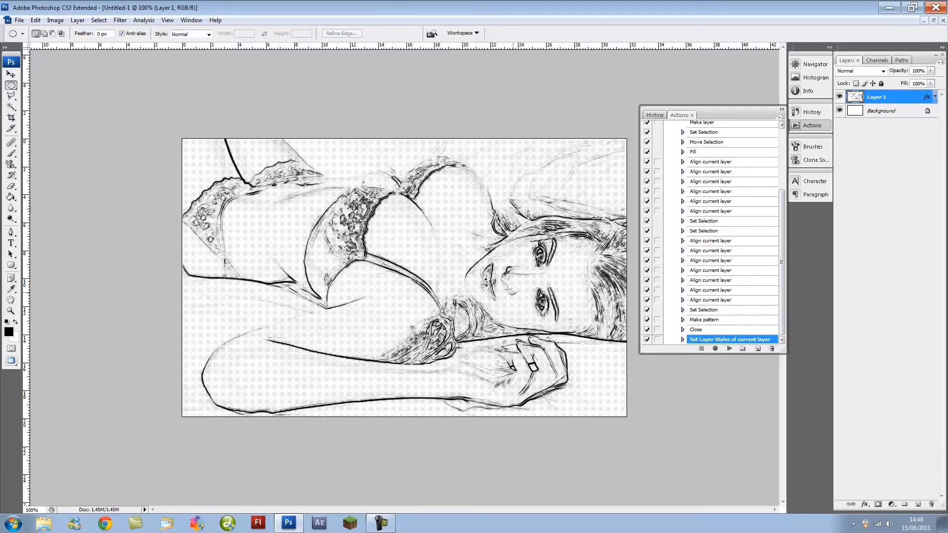
{"action": "left_click_drag", "start_coordinate": [784, 259], "coordinate": [784, 198]}
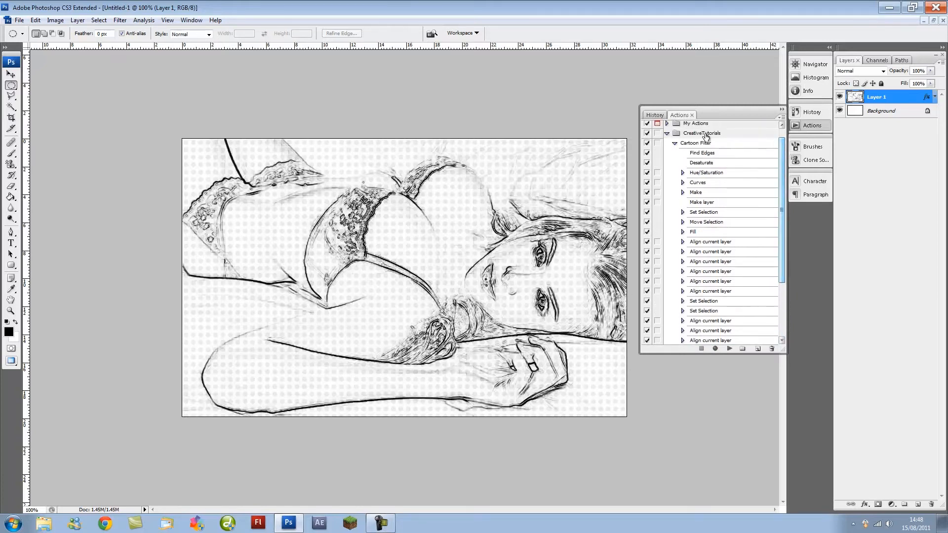
{"action": "left_click", "coordinate": [675, 154]}
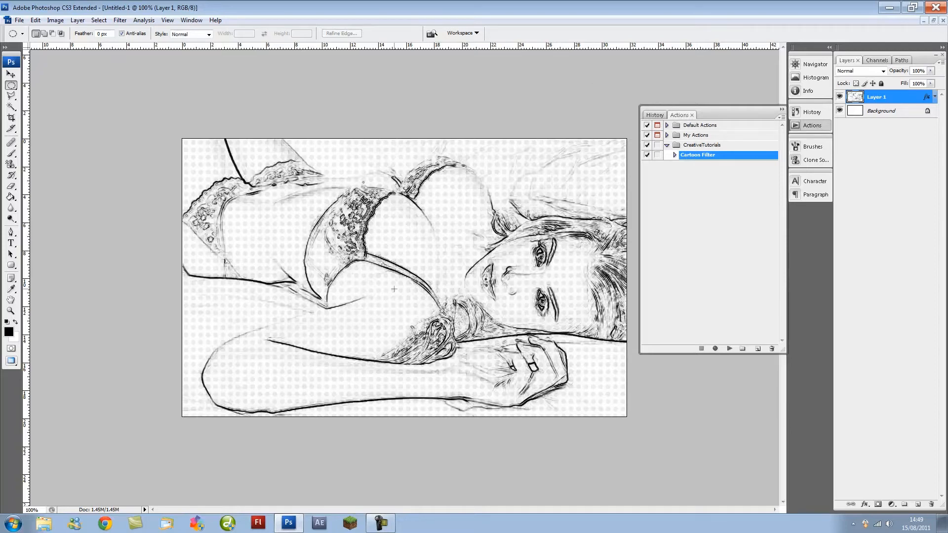
Switch to the Yummy.png document and play the Cartoon Filter action on its Background copy layer
{"action": "left_click", "coordinate": [922, 20]}
{"action": "left_click", "coordinate": [75, 503]}
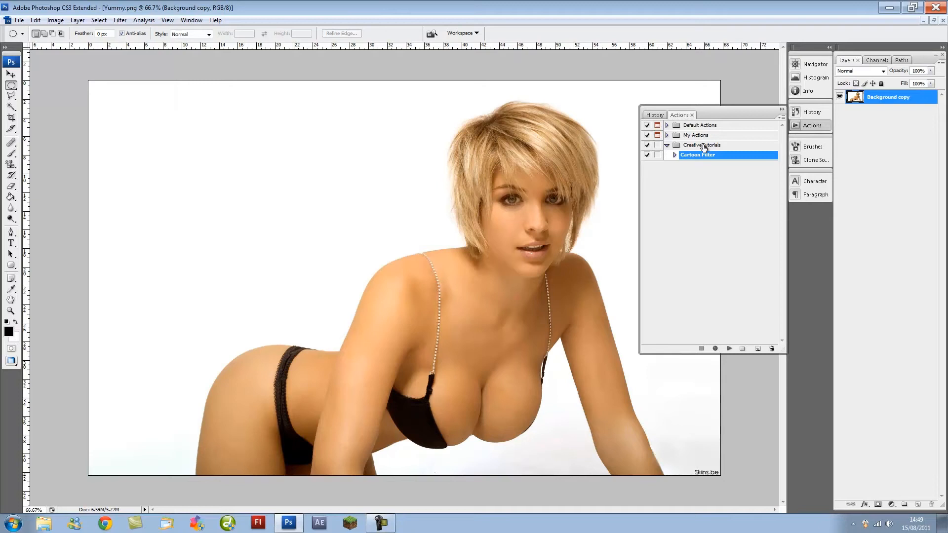
{"action": "left_click", "coordinate": [729, 348]}
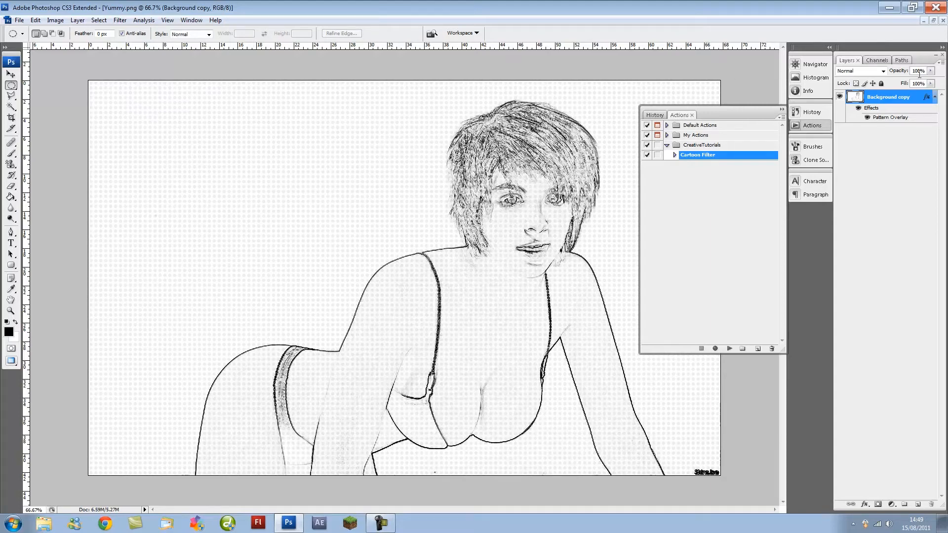
{"action": "left_click", "coordinate": [934, 96]}
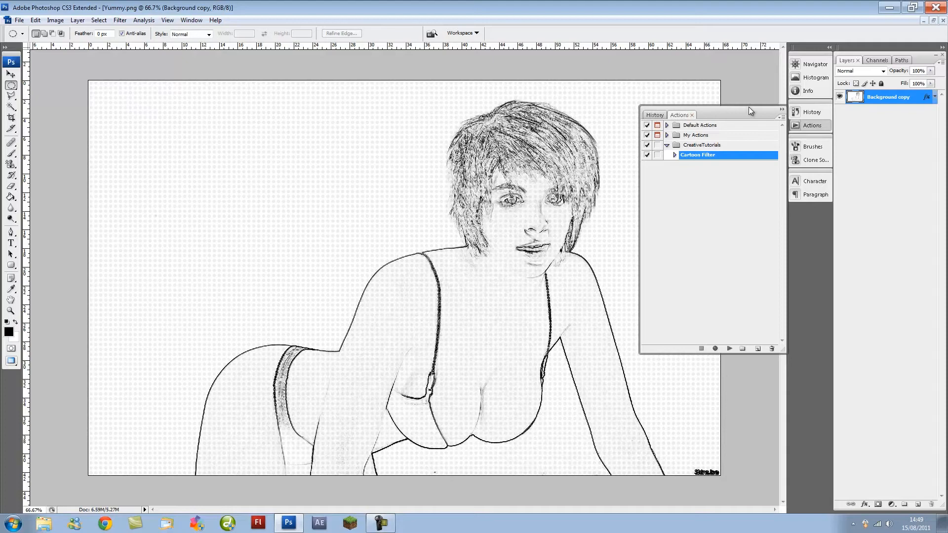
{"action": "left_click", "coordinate": [781, 109]}
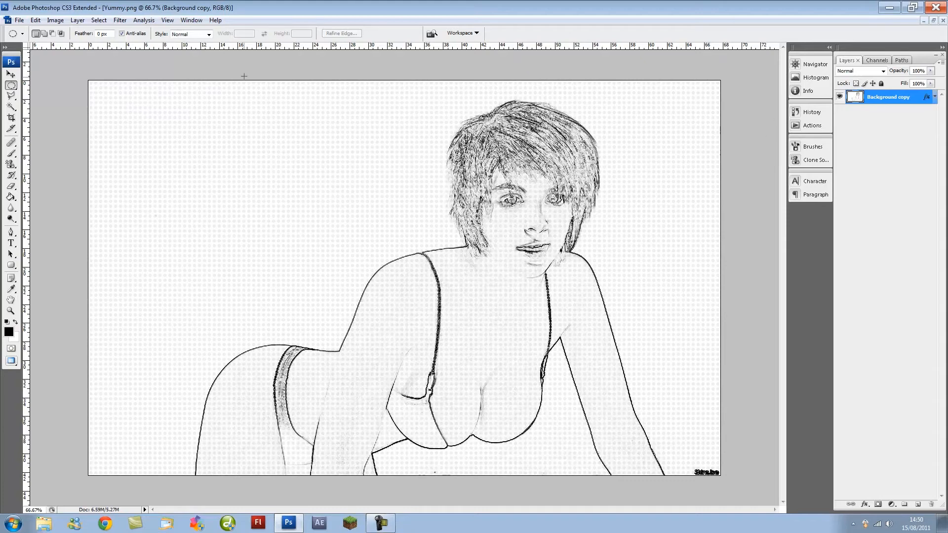
{"action": "left_click", "coordinate": [55, 21]}
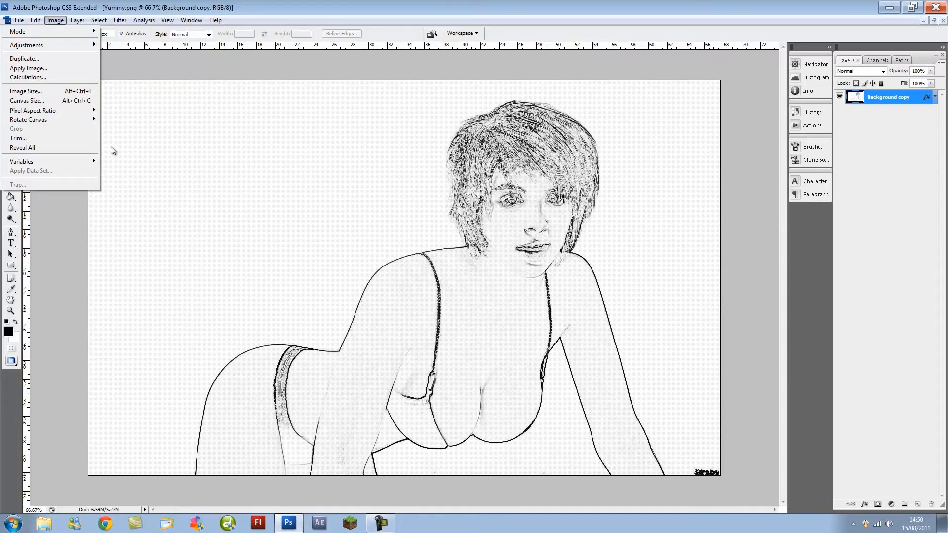
{"action": "left_click", "coordinate": [57, 21]}
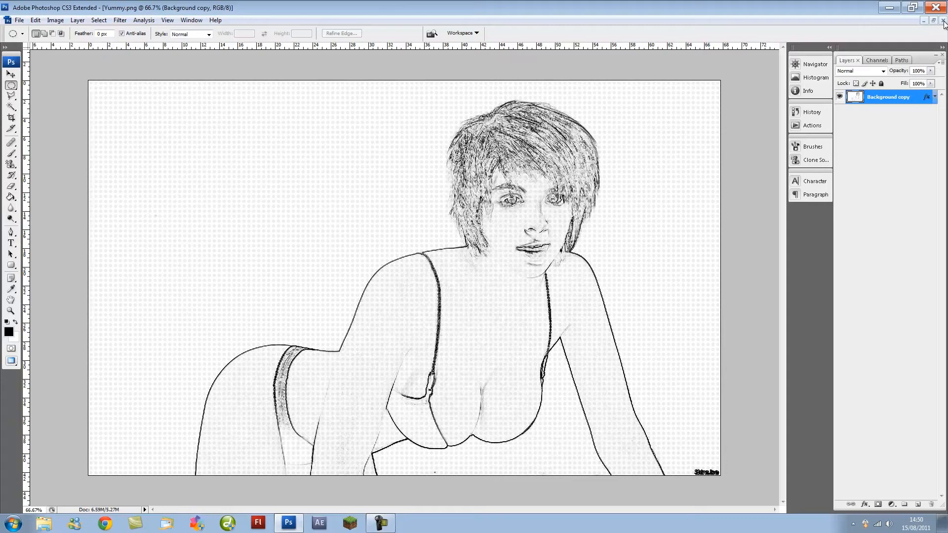
Close Yummy.png and the minimized untitled line art document without saving either one
{"action": "left_click", "coordinate": [943, 21]}
{"action": "left_click", "coordinate": [495, 204]}
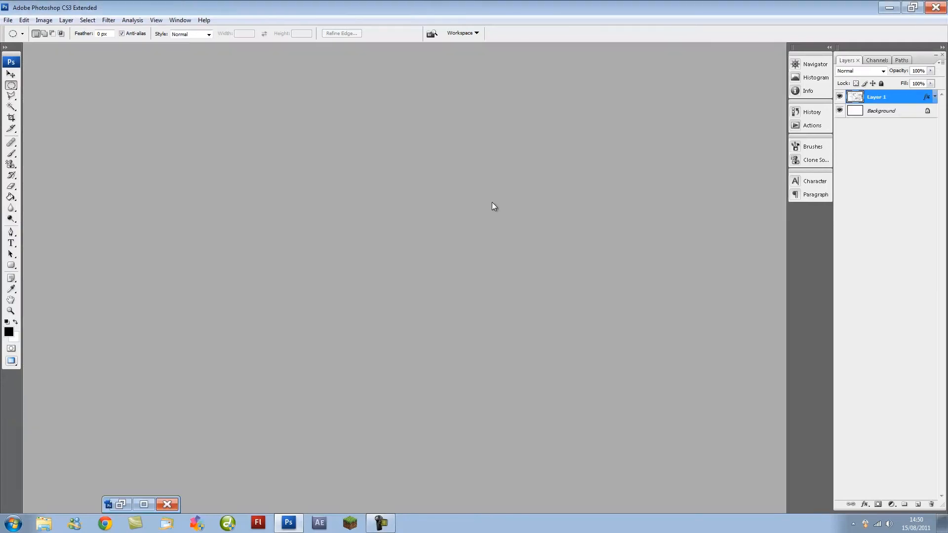
{"action": "left_click", "coordinate": [167, 504]}
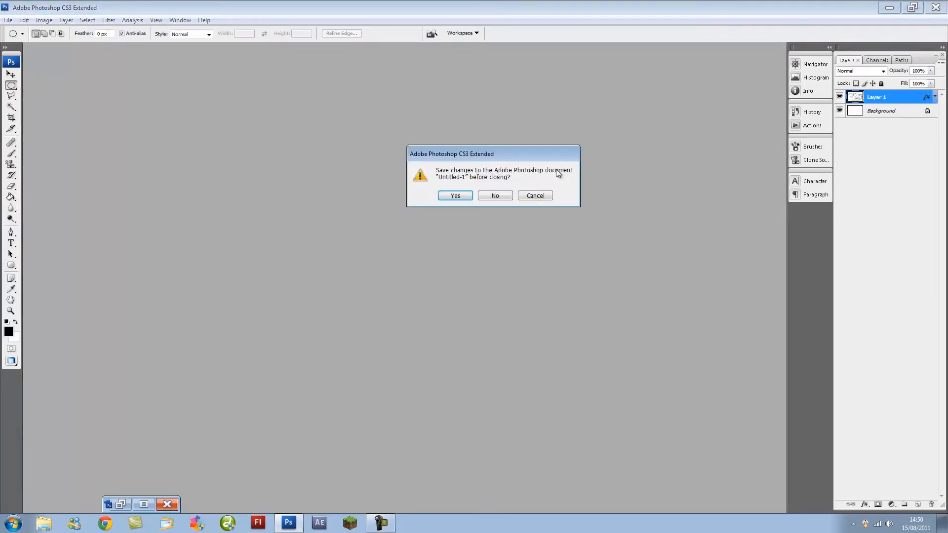
{"action": "left_click", "coordinate": [495, 195]}
Create a new document 900 pixels wide and 500 pixels high at 72 pixels/inch
{"action": "left_click", "coordinate": [8, 20]}
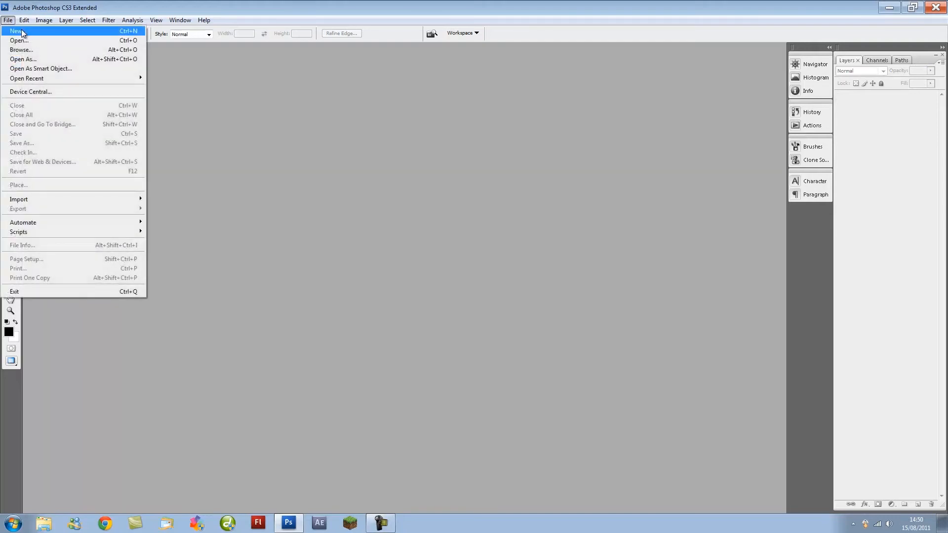
{"action": "left_click", "coordinate": [17, 31]}
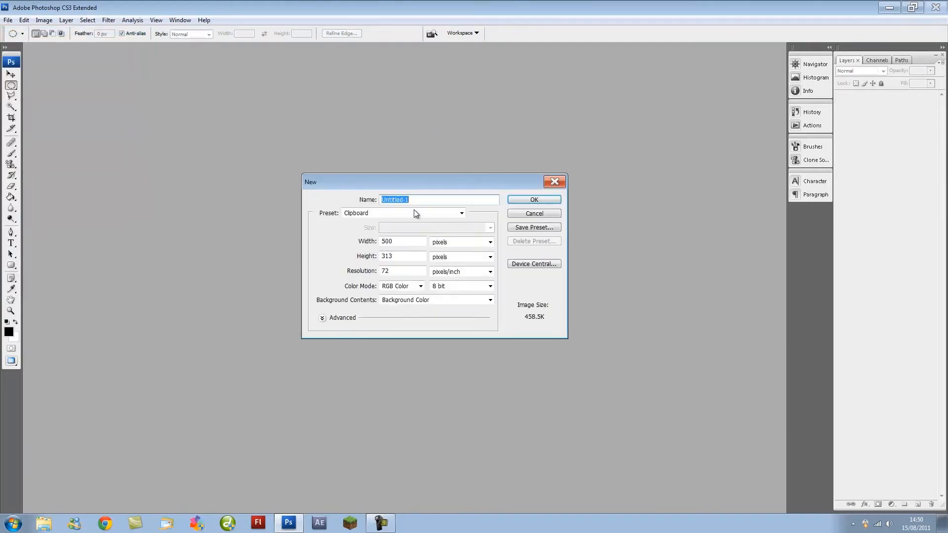
{"action": "left_click", "coordinate": [390, 241]}
{"action": "type", "text": "900"}
{"action": "key", "text": "Tab"}
{"action": "type", "text": "500"}
{"action": "left_click", "coordinate": [383, 270]}
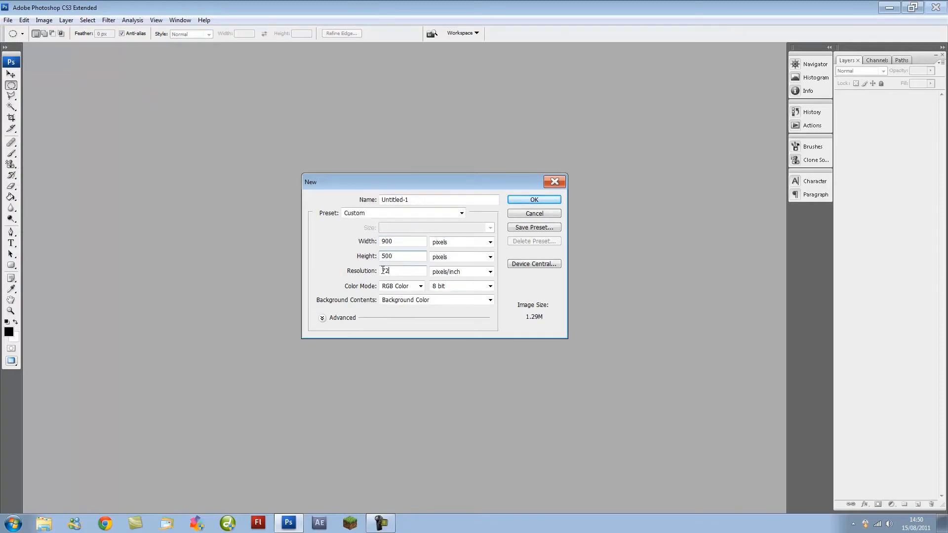
{"action": "left_click", "coordinate": [538, 200]}
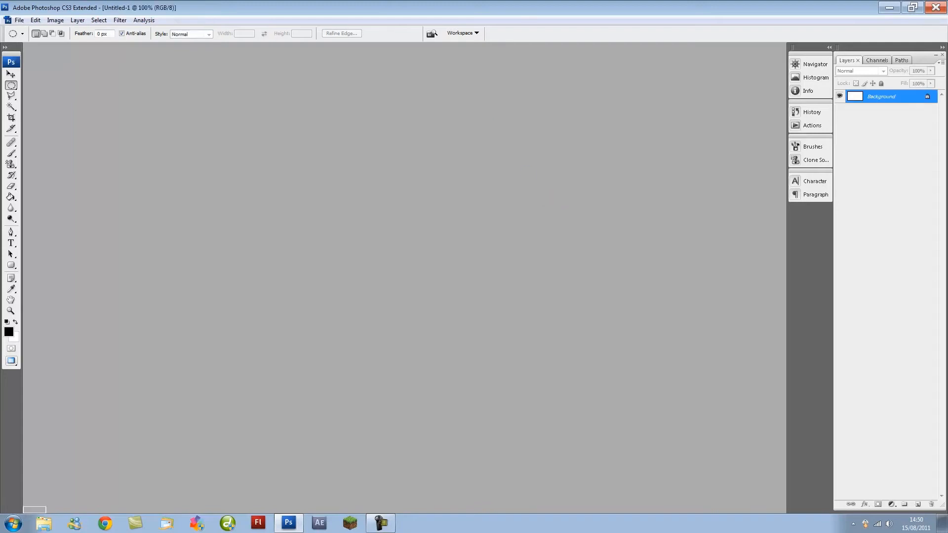
Fill the background with black and add a new empty layer above it
{"action": "left_click", "coordinate": [11, 197]}
{"action": "left_click", "coordinate": [410, 250]}
{"action": "left_click", "coordinate": [917, 504]}
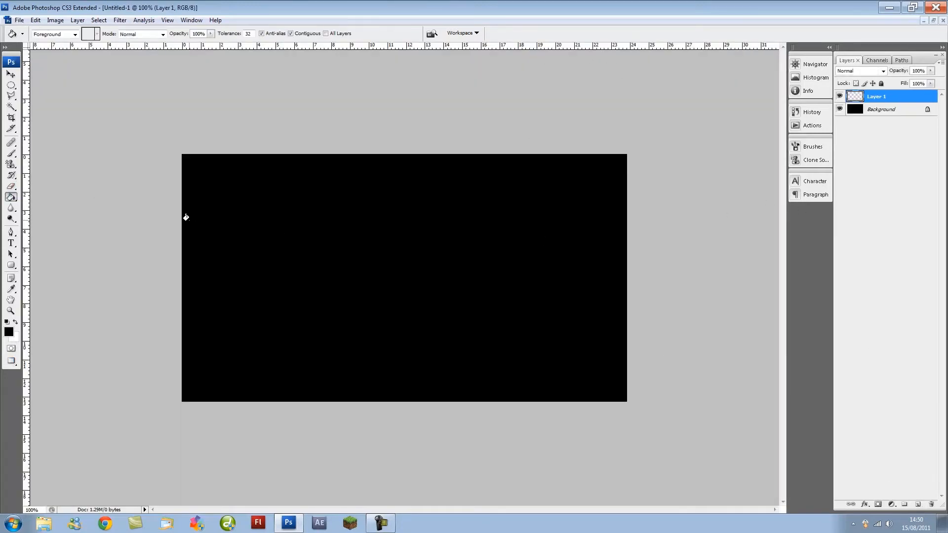
Create a white paragraph text box across the middle of the black canvas and enter CREATIVETUTS
{"action": "left_click", "coordinate": [11, 243]}
{"action": "key", "text": "x"}
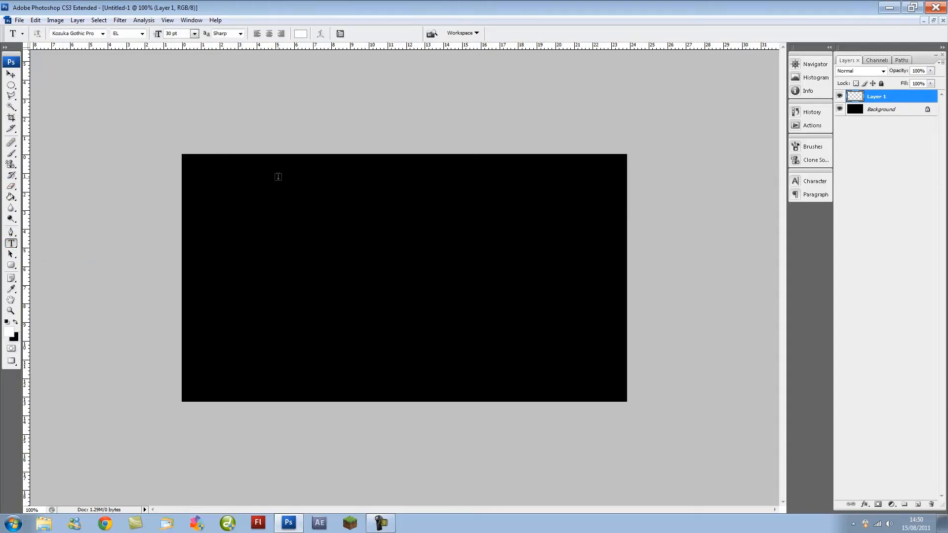
{"action": "left_click_drag", "start_coordinate": [216, 207], "coordinate": [602, 339]}
{"action": "type", "text": "CREATIVE"}
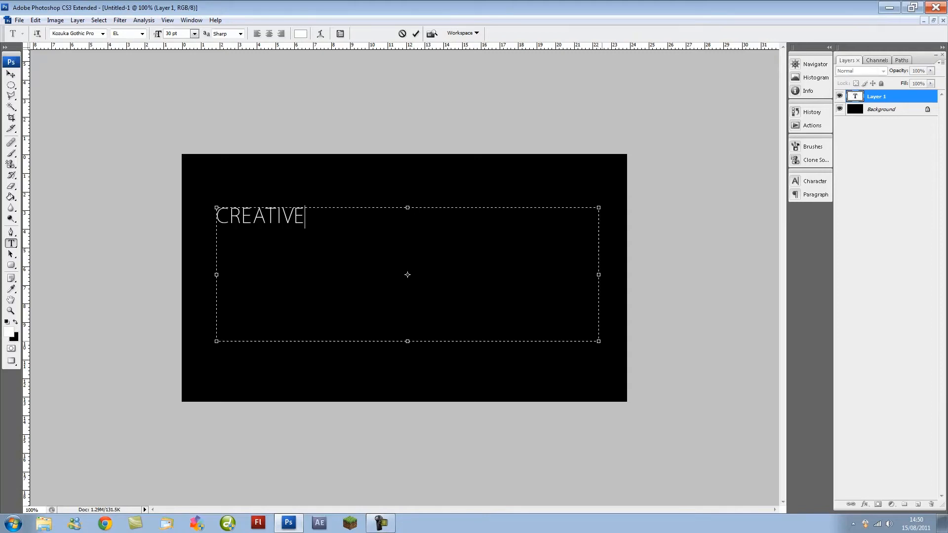
{"action": "type", "text": "TUTS"}
{"action": "key", "text": "ctrl+a"}
{"action": "key", "text": "ctrl+q"}
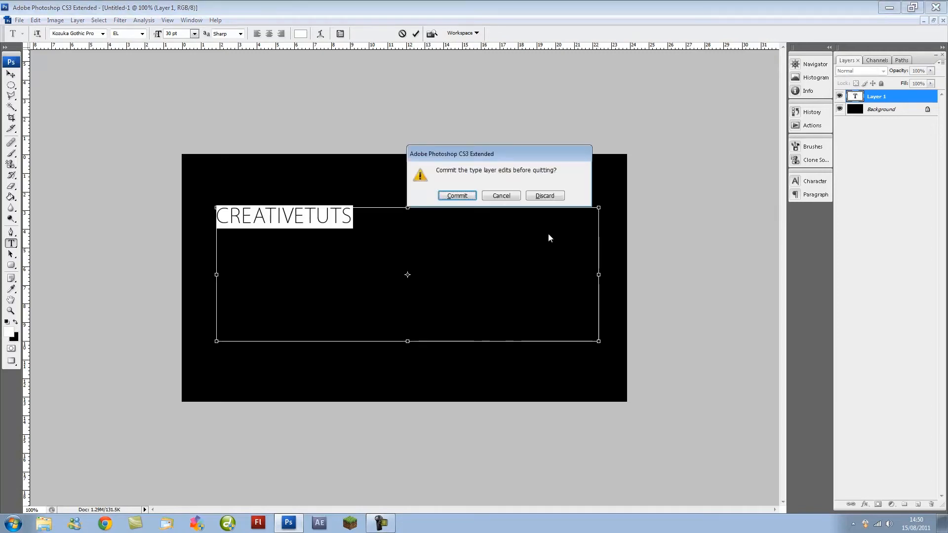
{"action": "left_click", "coordinate": [500, 196]}
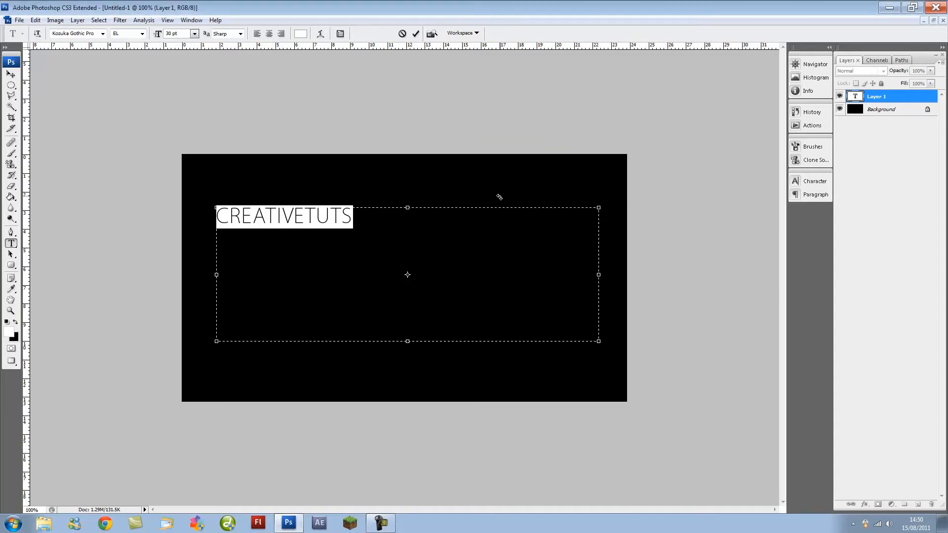
Set the CREATIVETUTS text to 76 pt and try fonts on it, settling on Adobe Fan Heiti
{"action": "left_click", "coordinate": [349, 221]}
{"action": "key", "text": "ctrl+a"}
{"action": "left_click_drag", "start_coordinate": [159, 36], "coordinate": [182, 41]}
{"action": "left_click", "coordinate": [76, 32]}
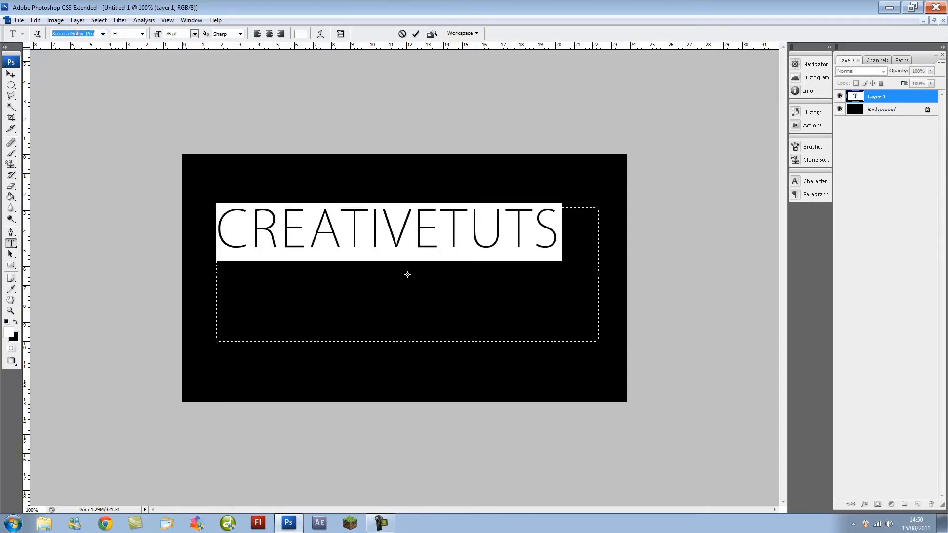
{"action": "key", "text": "Down"}
{"action": "key", "text": "Down"}
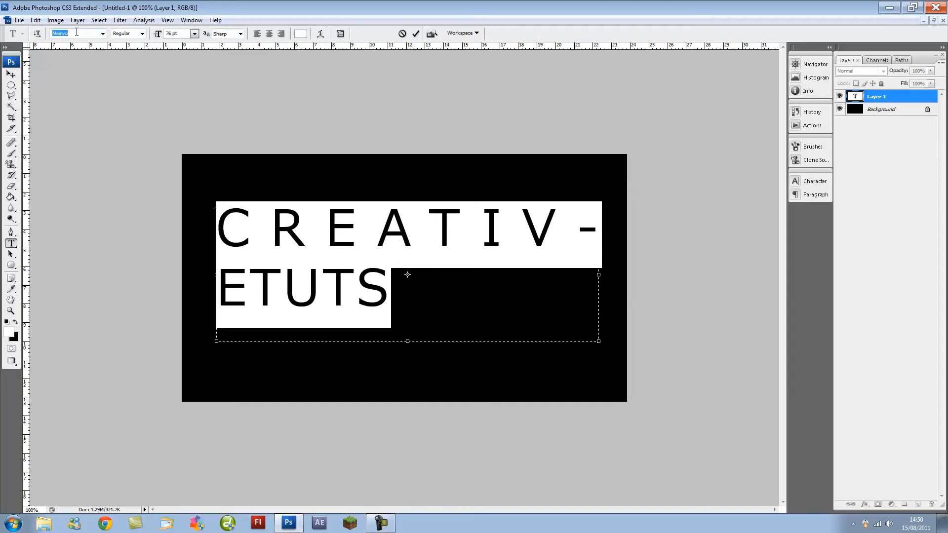
{"action": "key", "text": "Down"}
{"action": "key", "text": "Down"}
{"action": "key", "text": "Down"}
{"action": "key", "text": "Down"}
{"action": "key", "text": "Down"}
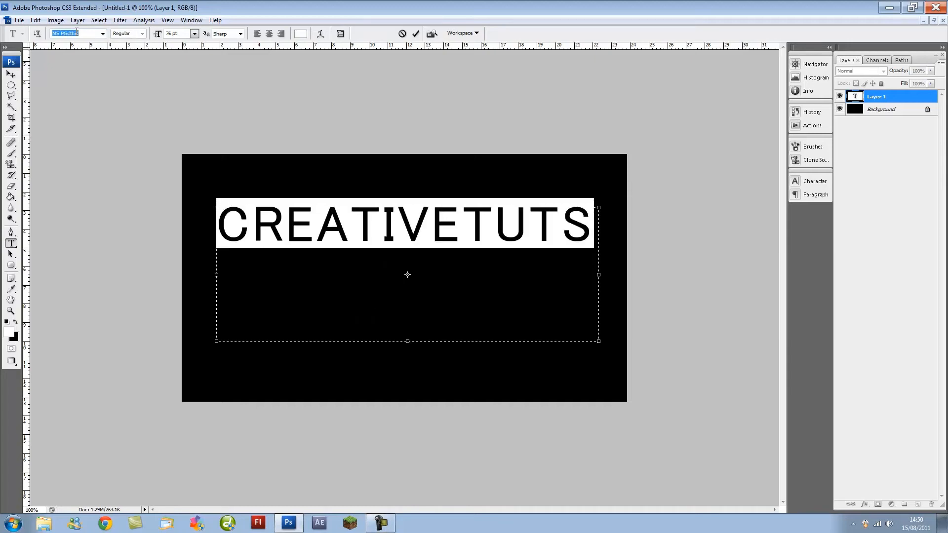
{"action": "key", "text": "Down"}
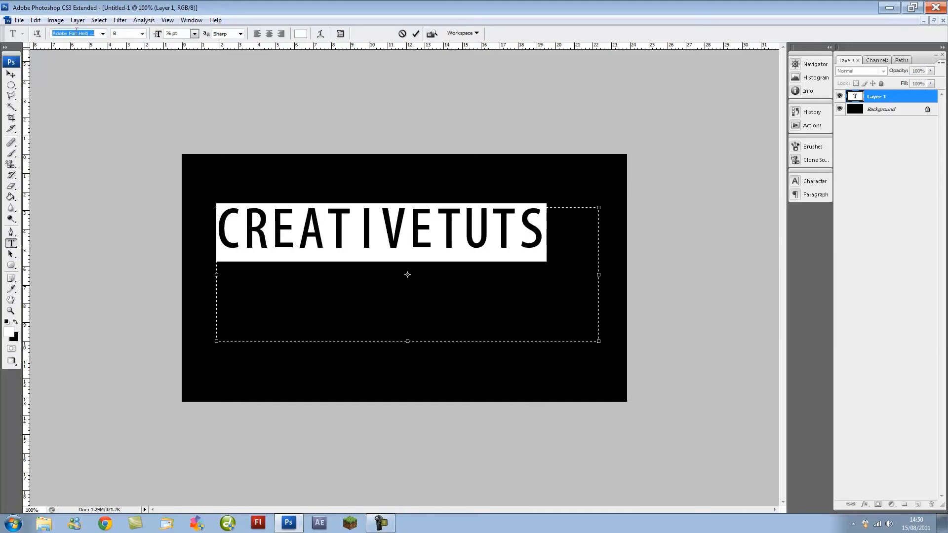
Select the whole CREATIVETUTS title and center-align it within its text box
{"action": "left_click", "coordinate": [463, 228]}
{"action": "left_click_drag", "start_coordinate": [576, 241], "coordinate": [125, 182]}
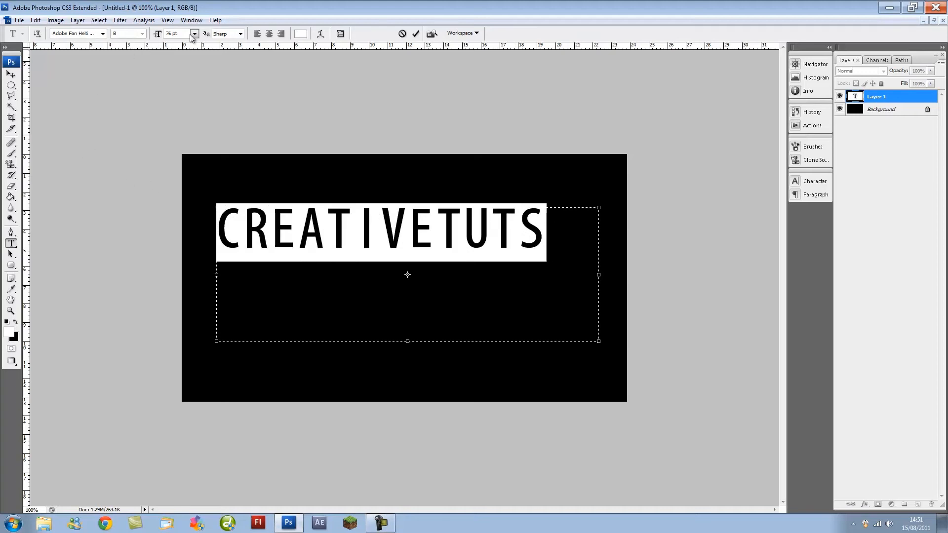
{"action": "left_click", "coordinate": [269, 34]}
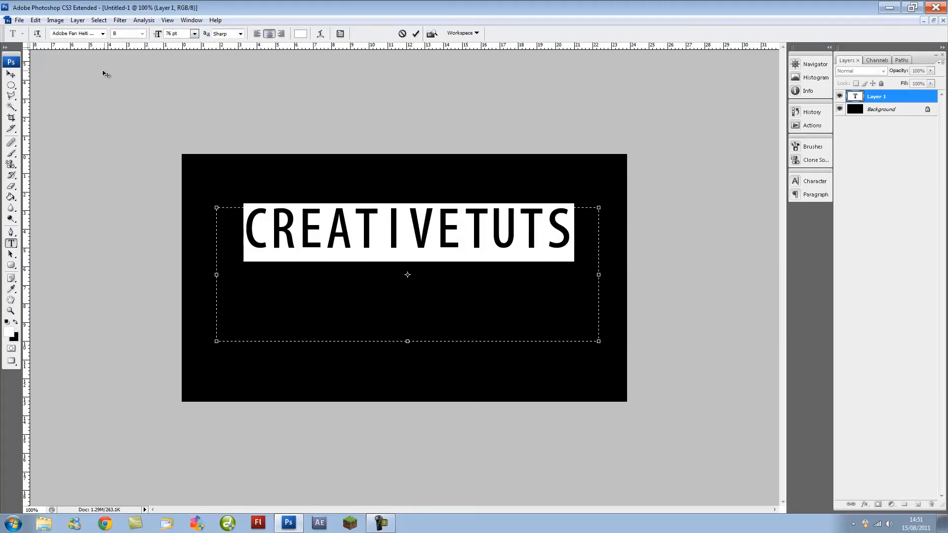
Commit the title text and move it down to the vertical middle of the canvas
{"action": "left_click", "coordinate": [10, 74]}
{"action": "left_click_drag", "start_coordinate": [428, 234], "coordinate": [428, 286]}
{"action": "key", "text": "Up"}
{"action": "key", "text": "Up"}
{"action": "key", "text": "Up"}
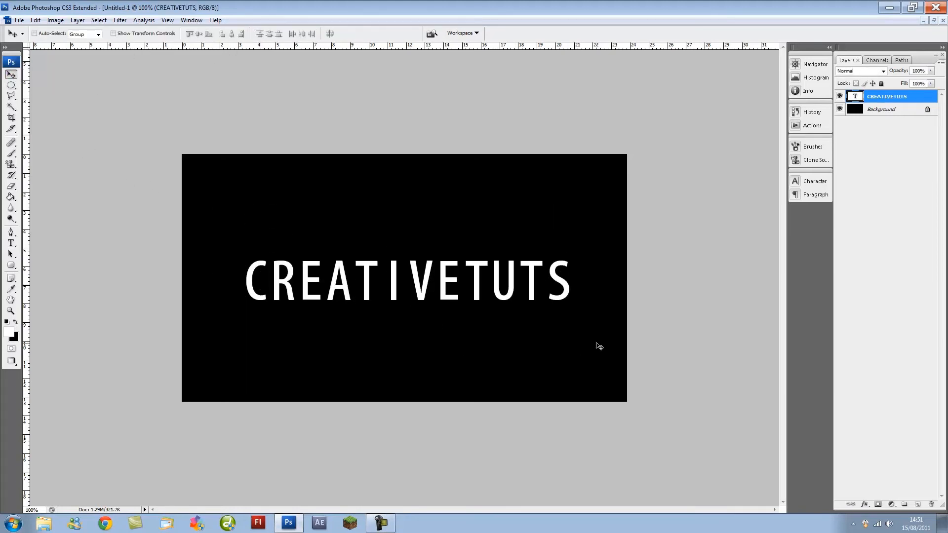
{"action": "key", "text": "Up"}
{"action": "key", "text": "Up"}
{"action": "key", "text": "Up"}
{"action": "key", "text": "Up"}
{"action": "key", "text": "Up"}
{"action": "key", "text": "Up"}
{"action": "key", "text": "Up"}
{"action": "key", "text": "Up"}
Add an empty layer between the background and the title, and set the foreground color to dark gray 343434
{"action": "left_click", "coordinate": [886, 109]}
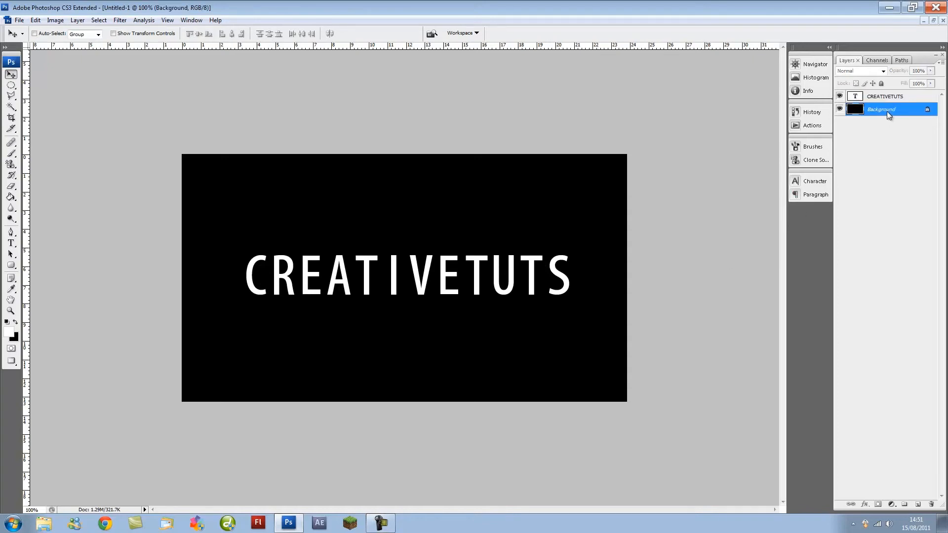
{"action": "left_click", "coordinate": [918, 504]}
{"action": "left_click", "coordinate": [16, 322]}
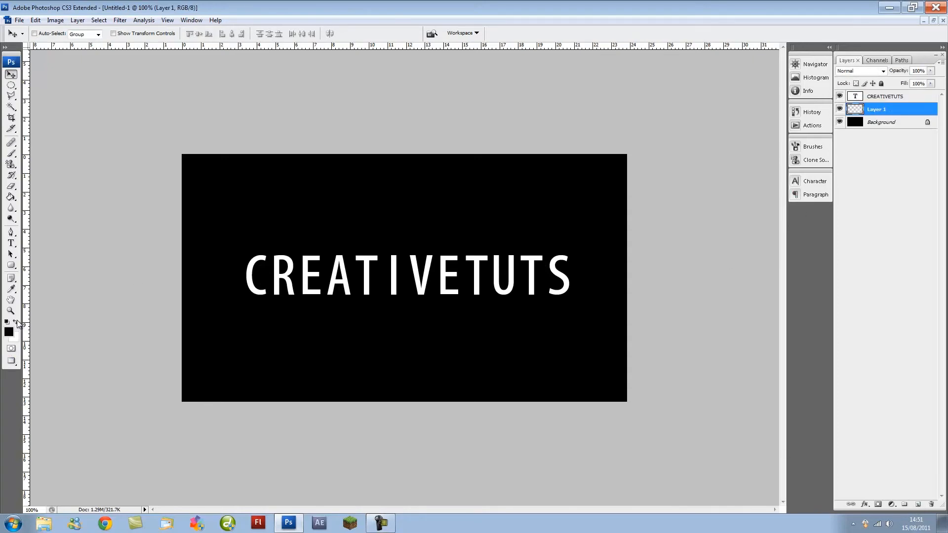
{"action": "left_click", "coordinate": [9, 331]}
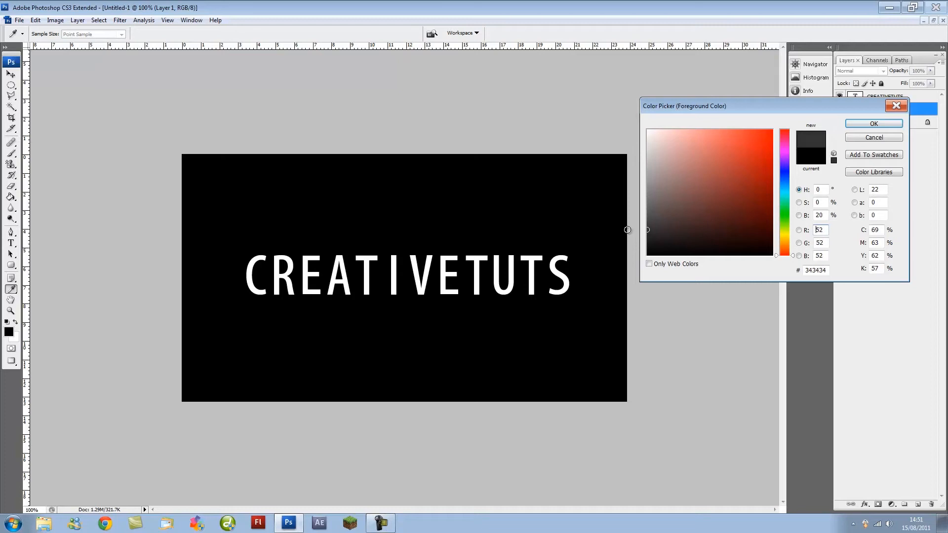
{"action": "left_click", "coordinate": [848, 124]}
Draw a radial dark gray to transparent gradient on the new layer, from the canvas center out toward its lower-right corner
{"action": "key", "text": "v"}
{"action": "left_click_drag", "start_coordinate": [11, 196], "coordinate": [42, 199]}
{"action": "left_click_drag", "start_coordinate": [404, 272], "coordinate": [520, 384]}
{"action": "key", "text": "ctrl+z"}
{"action": "left_click", "coordinate": [98, 34]}
{"action": "left_click_drag", "start_coordinate": [408, 278], "coordinate": [498, 365]}
{"action": "key", "text": "ctrl+z"}
{"action": "left_click_drag", "start_coordinate": [406, 271], "coordinate": [553, 368]}
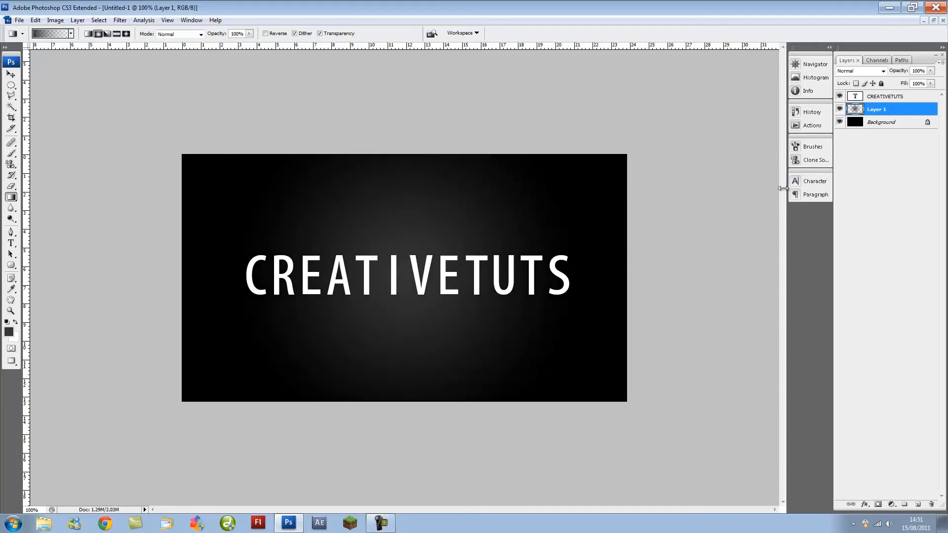
Transform the gradient layer into a flat, wide ellipse of glow that extends past both sides of the canvas
{"action": "key", "text": "ctrl+t"}
{"action": "left_click_drag", "start_coordinate": [580, 278], "coordinate": [699, 279]}
{"action": "left_click_drag", "start_coordinate": [700, 150], "coordinate": [656, 193]}
{"action": "key", "text": "Return"}
{"action": "key", "text": "g"}
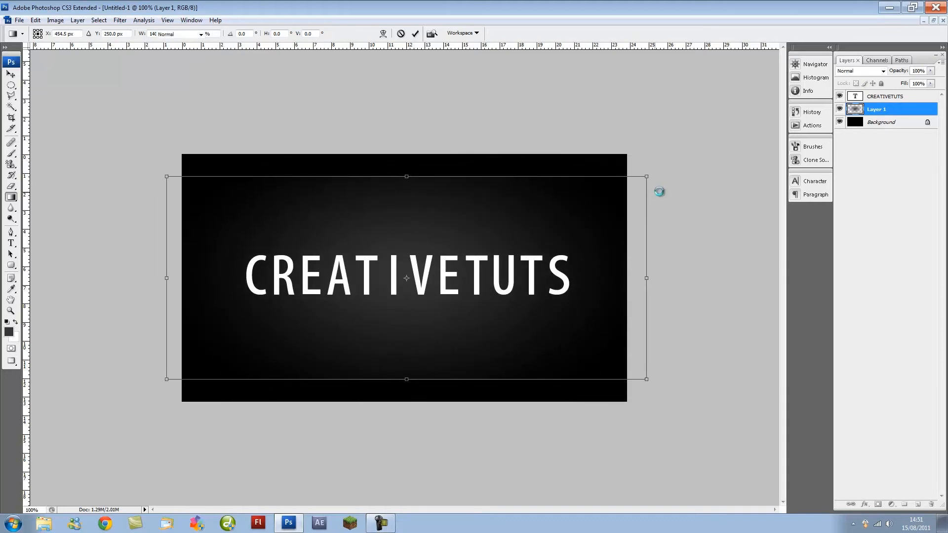
Darken the gradient layer with Hue/Saturation by lowering Lightness to -31
{"action": "key", "text": "ctrl+u"}
{"action": "left_click_drag", "start_coordinate": [707, 171], "coordinate": [686, 171]}
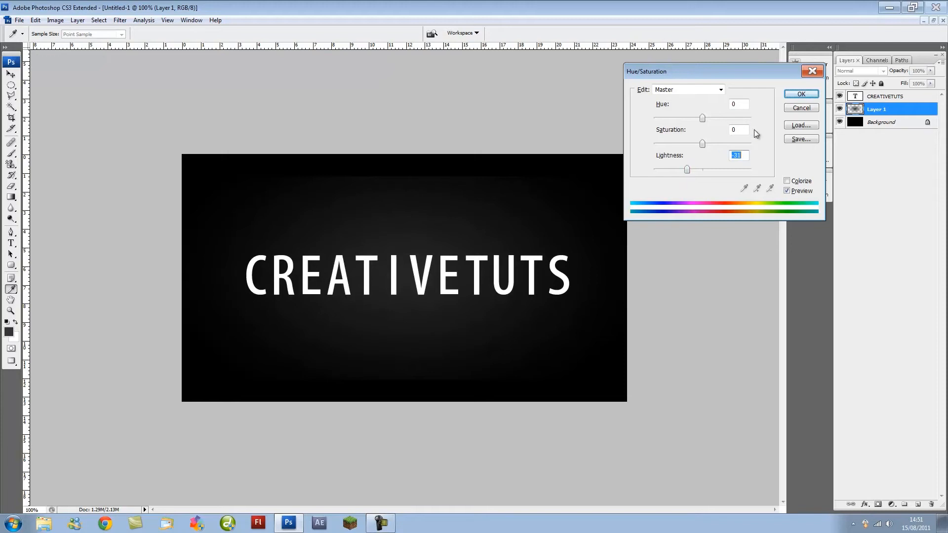
{"action": "left_click", "coordinate": [800, 94]}
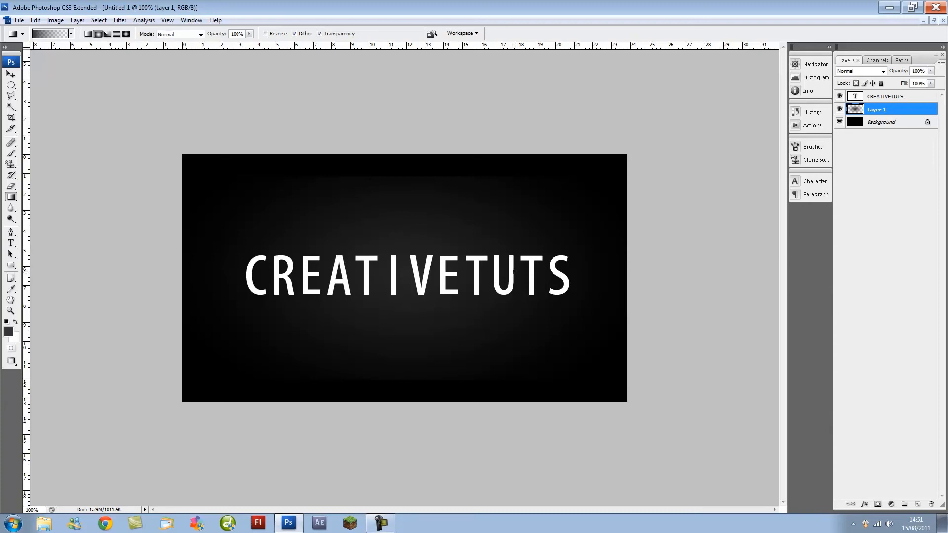
Apply the beveled gold preset layer style to the CREATIVETUTS text layer
{"action": "right_click", "coordinate": [894, 99]}
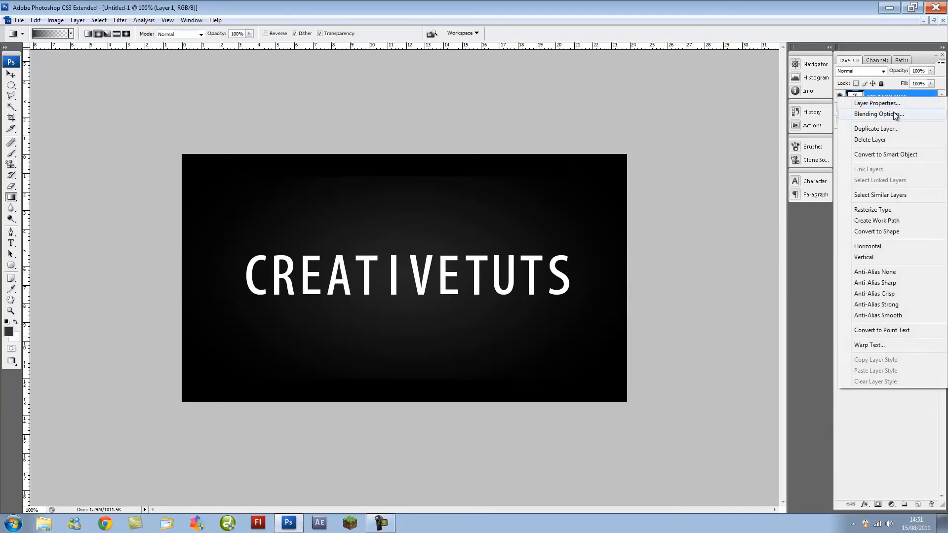
{"action": "left_click", "coordinate": [895, 114]}
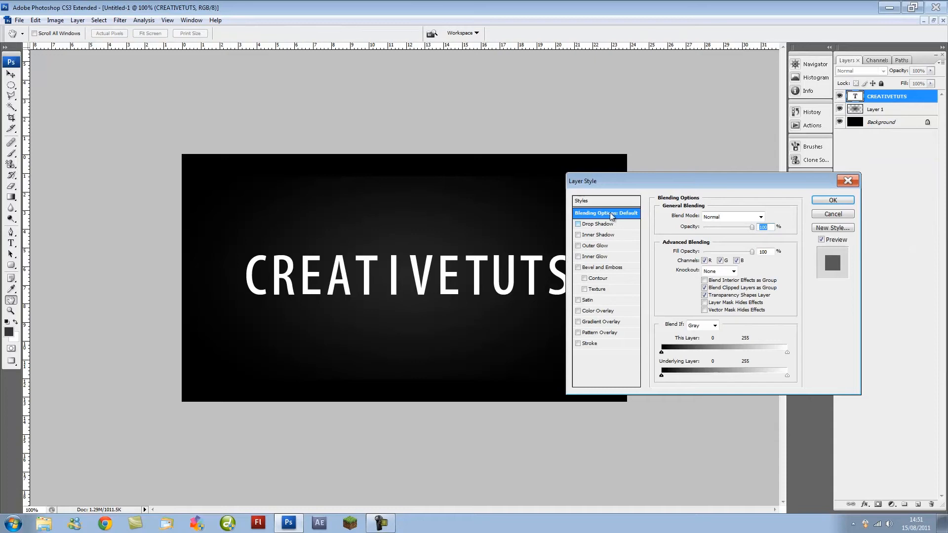
{"action": "mouse_move", "coordinate": [633, 182]}
{"action": "left_mouse_down"}
{"action": "mouse_move", "coordinate": [740, 182]}
{"action": "mouse_move", "coordinate": [641, 180]}
{"action": "left_mouse_up"}
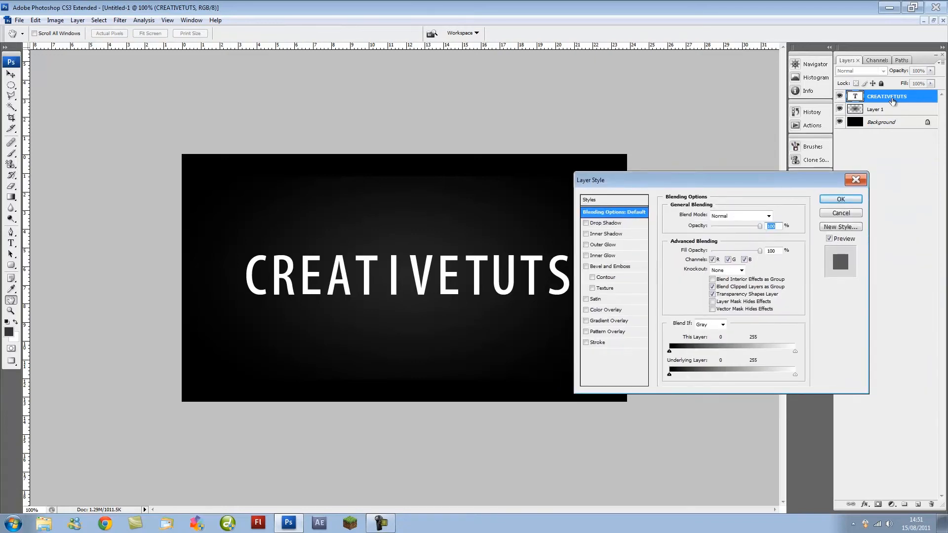
{"action": "left_click_drag", "start_coordinate": [789, 173], "coordinate": [795, 184]}
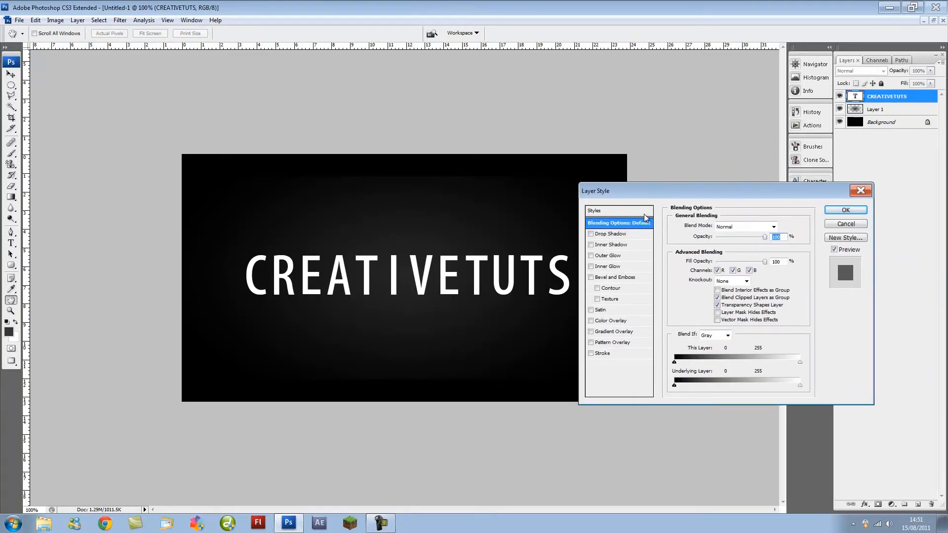
{"action": "left_click", "coordinate": [597, 211]}
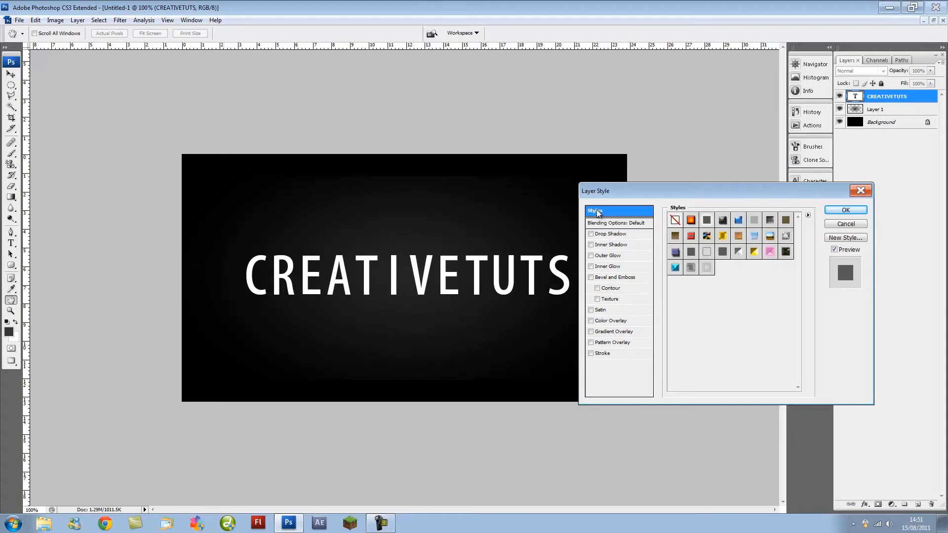
{"action": "left_click_drag", "start_coordinate": [691, 196], "coordinate": [749, 127]}
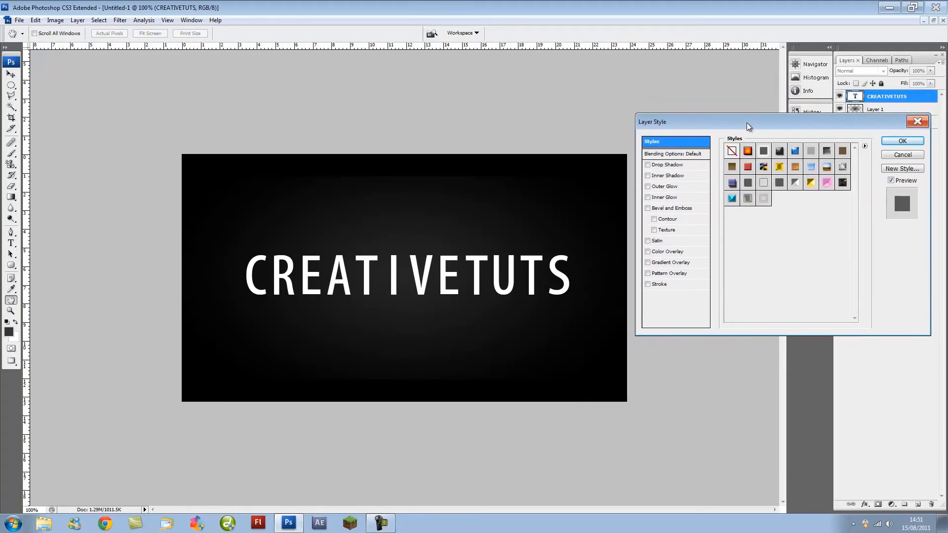
{"action": "left_click", "coordinate": [795, 184]}
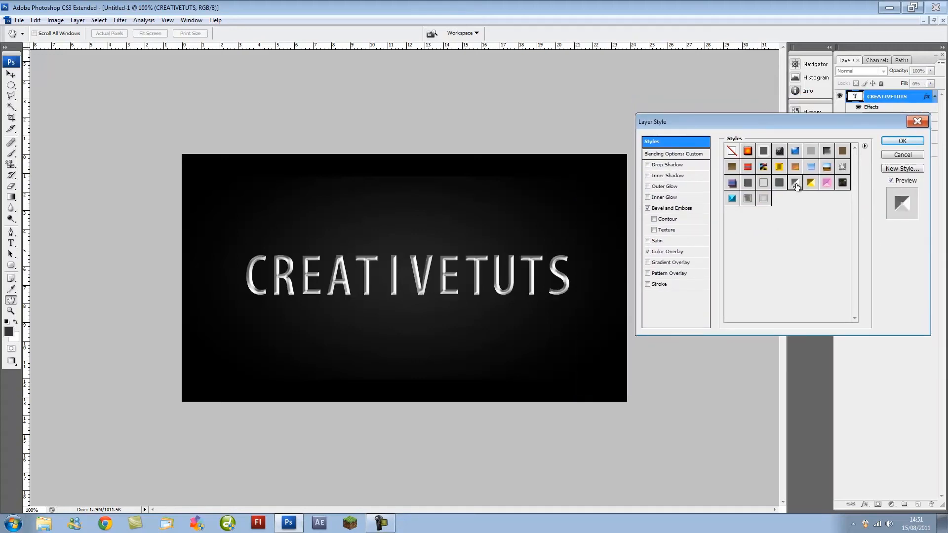
{"action": "left_click", "coordinate": [467, 256], "text": "ctrl"}
{"action": "left_click_drag", "start_coordinate": [753, 118], "coordinate": [707, 342]}
{"action": "left_click", "coordinate": [764, 408]}
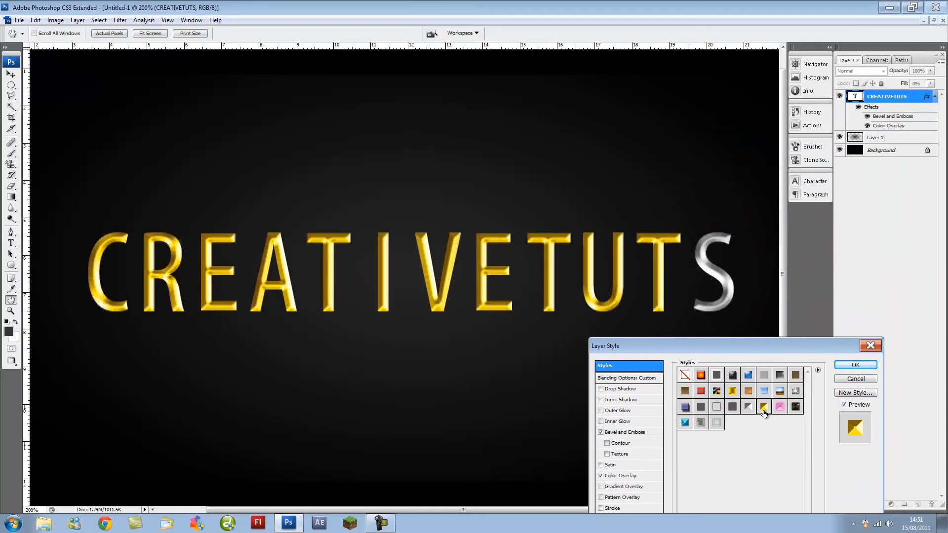
{"action": "left_click", "coordinate": [857, 365]}
Select the whole title text and change its font to Arial with the Black style
{"action": "left_click", "coordinate": [11, 243]}
{"action": "left_click", "coordinate": [168, 259]}
{"action": "key", "text": "ctrl+a"}
{"action": "left_click", "coordinate": [79, 34]}
{"action": "scroll", "coordinate": [79, 34], "scroll_direction": "down", "scroll_amount": 1}
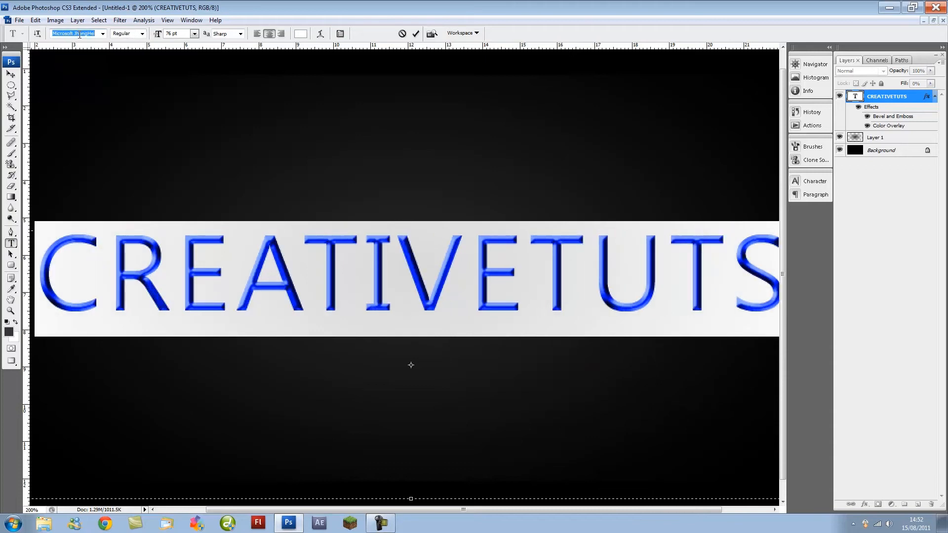
{"action": "scroll", "coordinate": [80, 35], "scroll_direction": "down", "scroll_amount": 2}
{"action": "scroll", "coordinate": [80, 35], "scroll_direction": "down", "scroll_amount": 4}
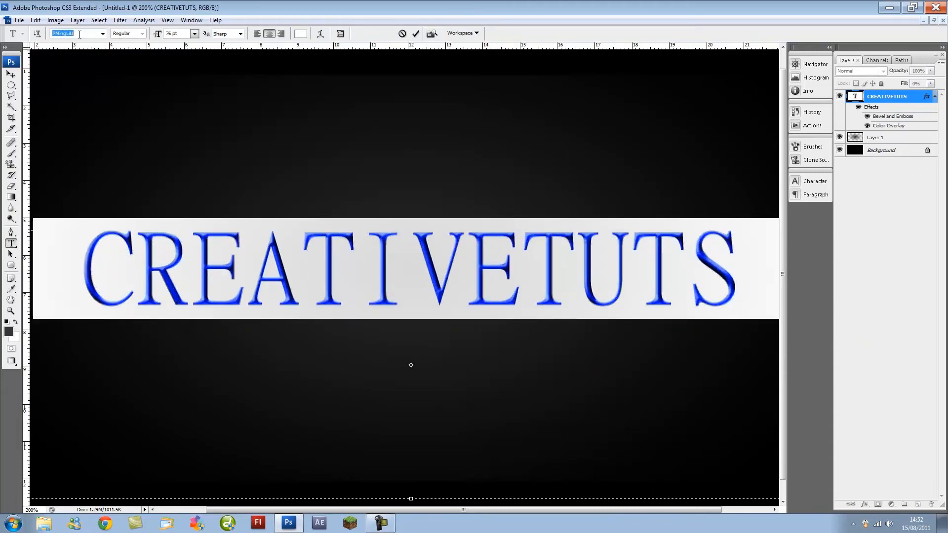
{"action": "scroll", "coordinate": [79, 34], "scroll_direction": "down", "scroll_amount": 2}
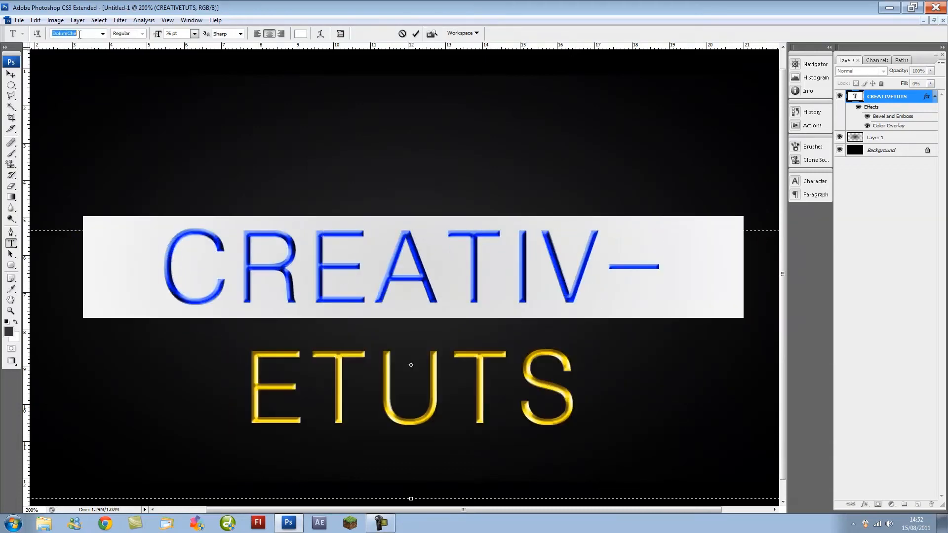
{"action": "left_click", "coordinate": [103, 34]}
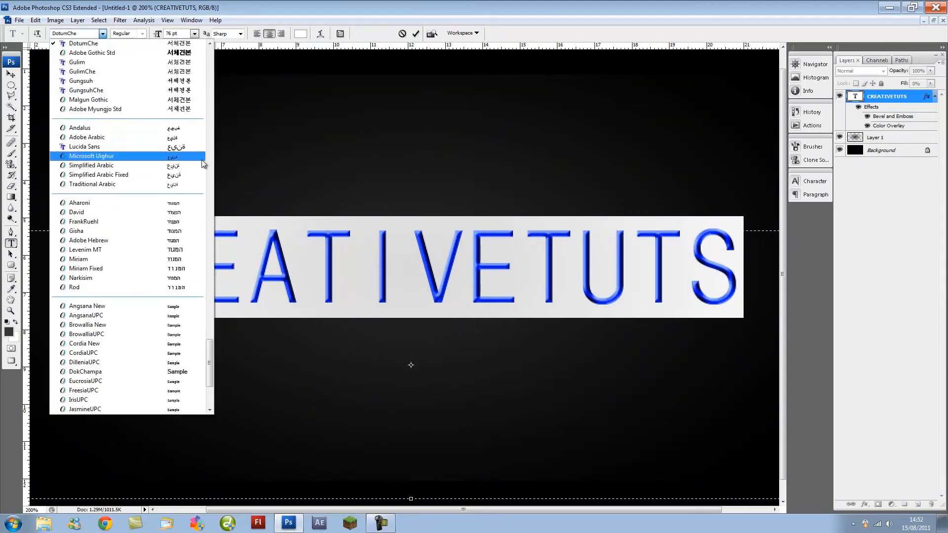
{"action": "scroll", "coordinate": [231, 143], "scroll_direction": "down", "scroll_amount": 5}
{"action": "scroll", "coordinate": [219, 57], "scroll_direction": "up", "scroll_amount": 15}
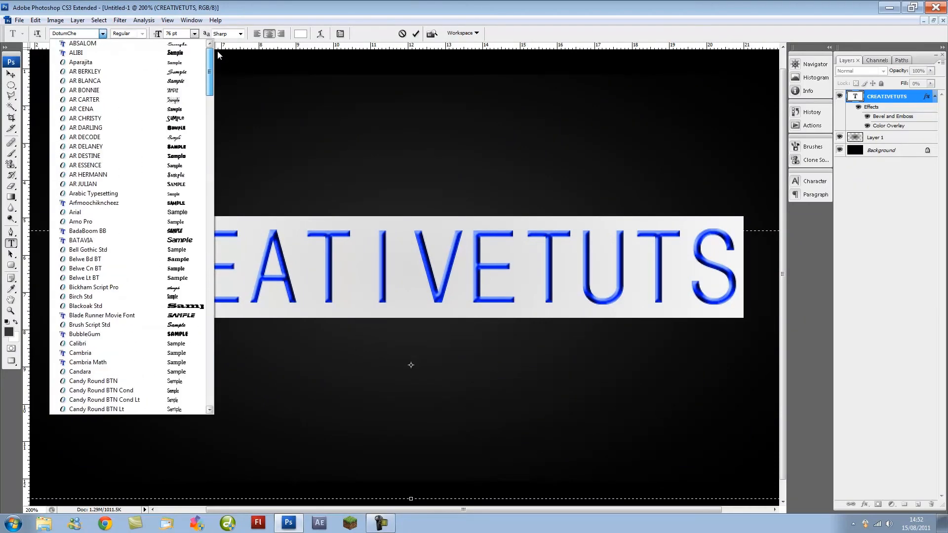
{"action": "left_click", "coordinate": [129, 210]}
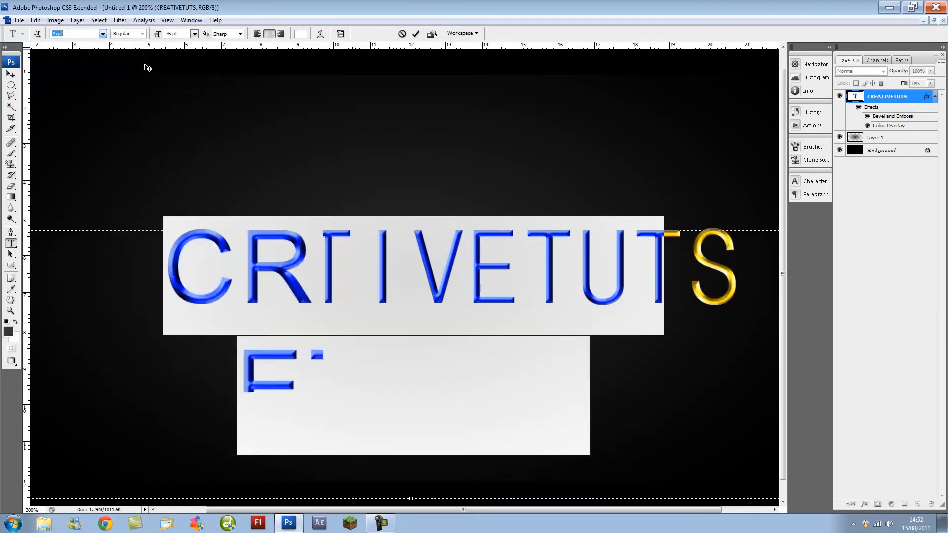
{"action": "left_click", "coordinate": [142, 34]}
{"action": "left_click", "coordinate": [129, 81]}
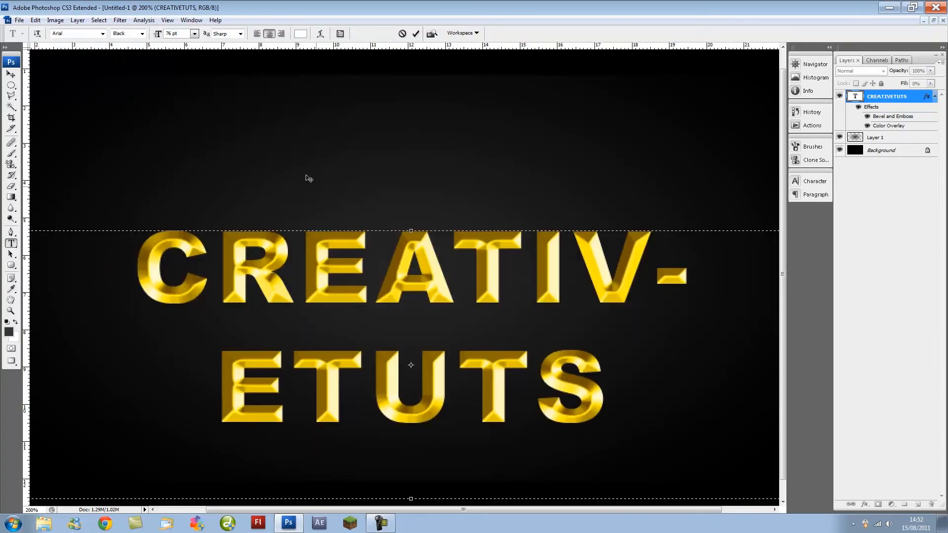
Set the title's size to 39 pt so it fits one line, and move it slightly down and left
{"action": "key", "text": "ctrl+a"}
{"action": "left_click_drag", "start_coordinate": [158, 34], "coordinate": [138, 37]}
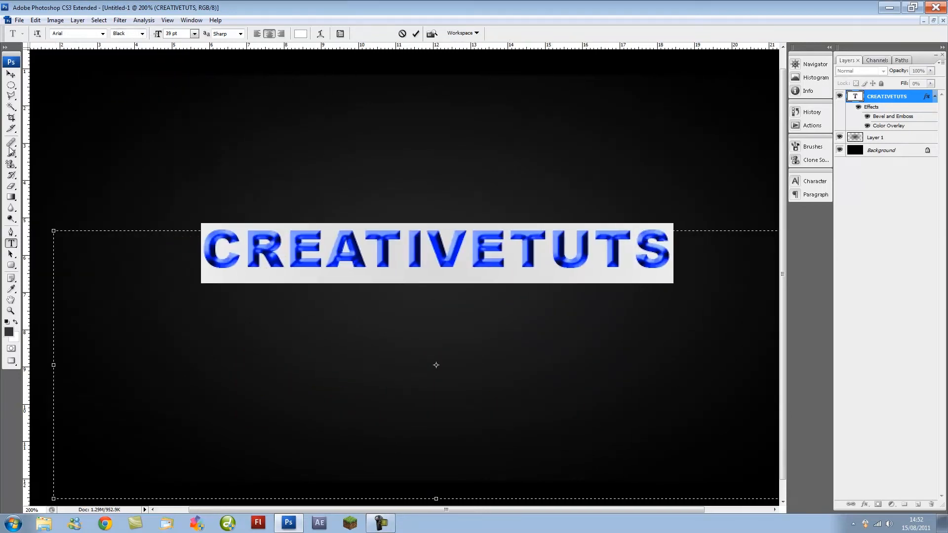
{"action": "left_click", "coordinate": [11, 74]}
{"action": "left_click_drag", "start_coordinate": [539, 252], "coordinate": [517, 264]}
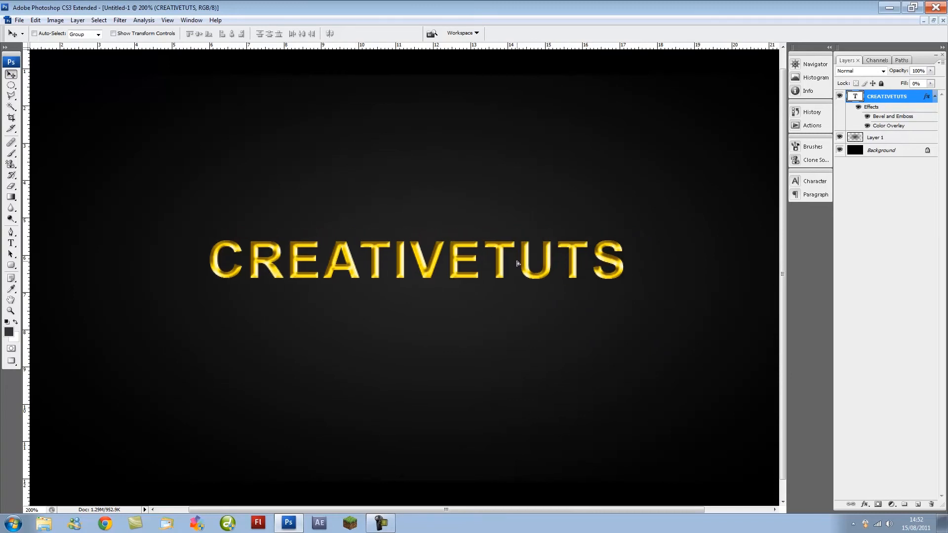
Apply the pink glowing preset layer style to the CREATIVETUTS text layer
{"action": "right_click", "coordinate": [895, 96]}
{"action": "left_click", "coordinate": [892, 112]}
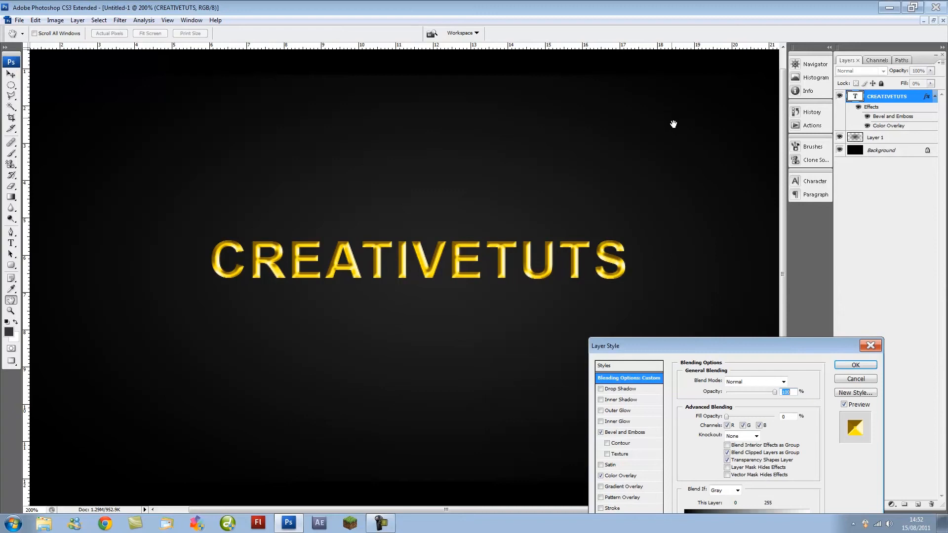
{"action": "left_click_drag", "start_coordinate": [651, 339], "coordinate": [737, 188]}
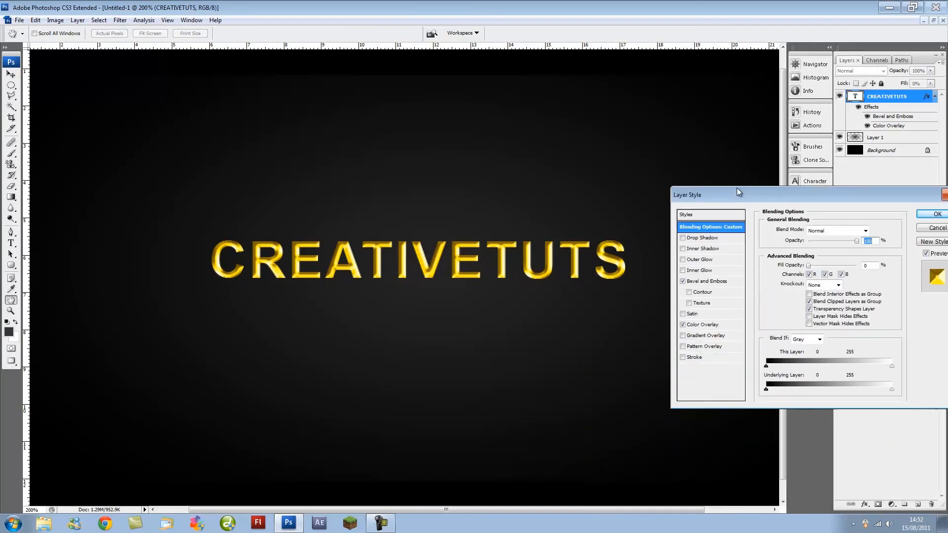
{"action": "left_click", "coordinate": [691, 214]}
{"action": "left_click", "coordinate": [862, 256]}
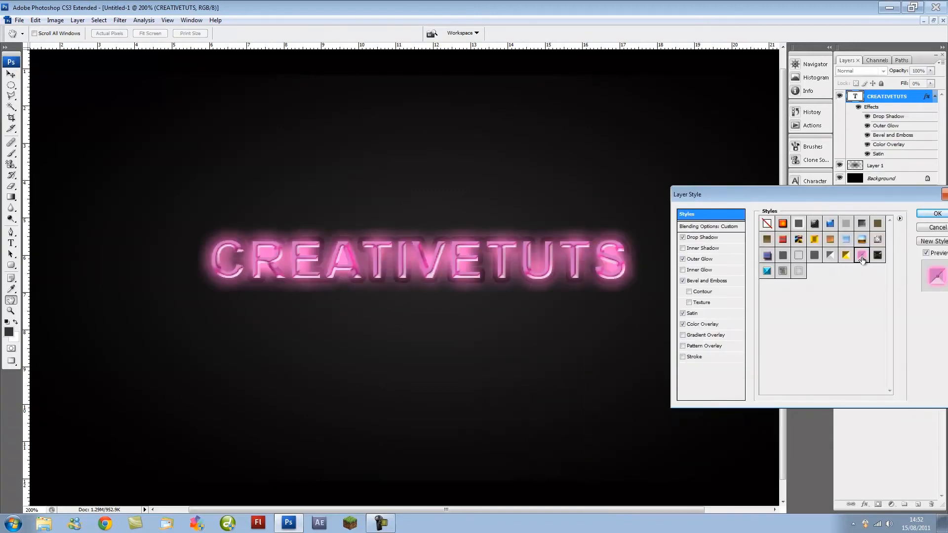
{"action": "left_click", "coordinate": [937, 213]}
Select the whole title text and set its size to 64 pt
{"action": "key", "text": "ctrl+minus"}
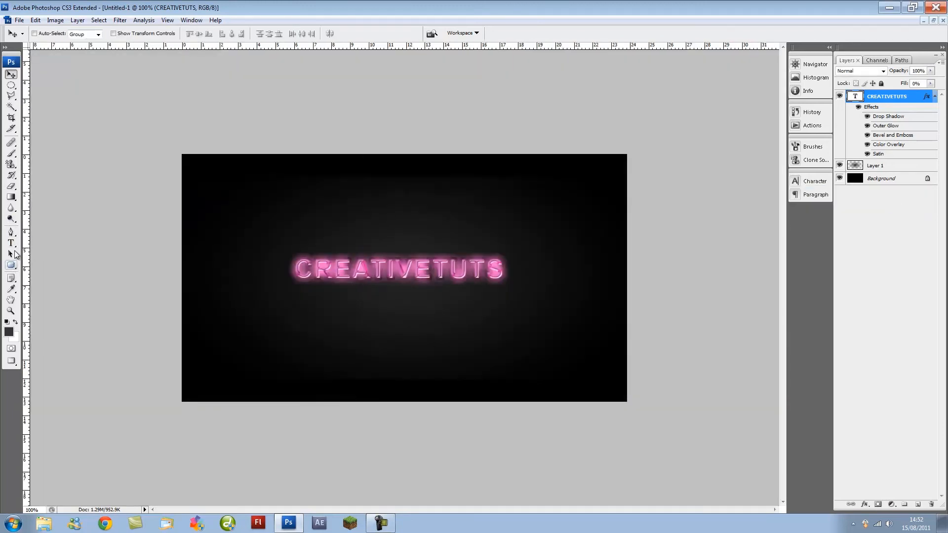
{"action": "left_click", "coordinate": [11, 242]}
{"action": "left_click", "coordinate": [365, 289]}
{"action": "key", "text": "ctrl+a"}
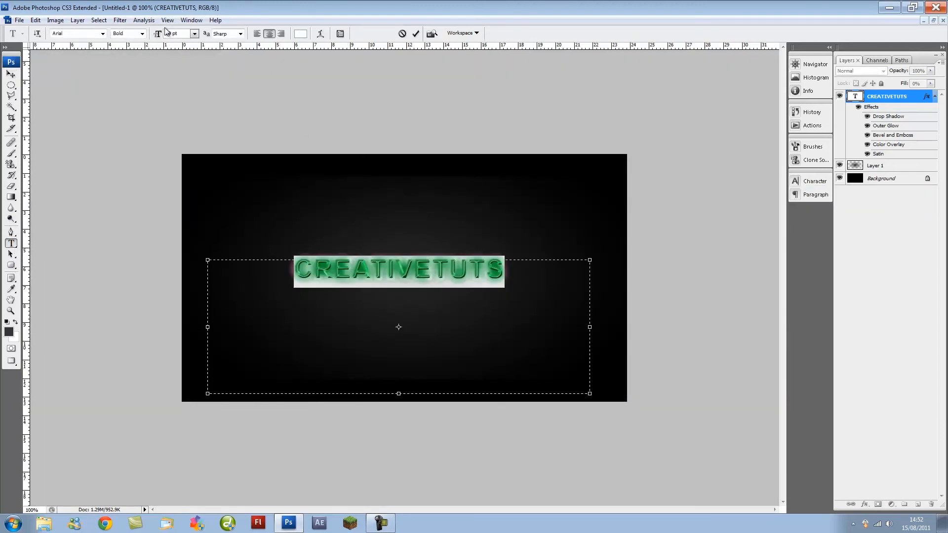
{"action": "left_click_drag", "start_coordinate": [167, 35], "coordinate": [177, 35]}
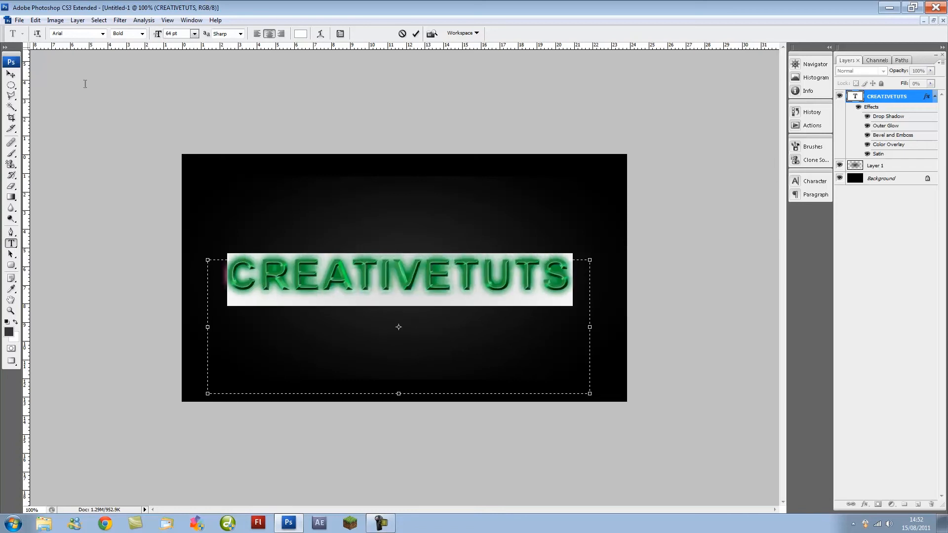
{"action": "left_click", "coordinate": [11, 85]}
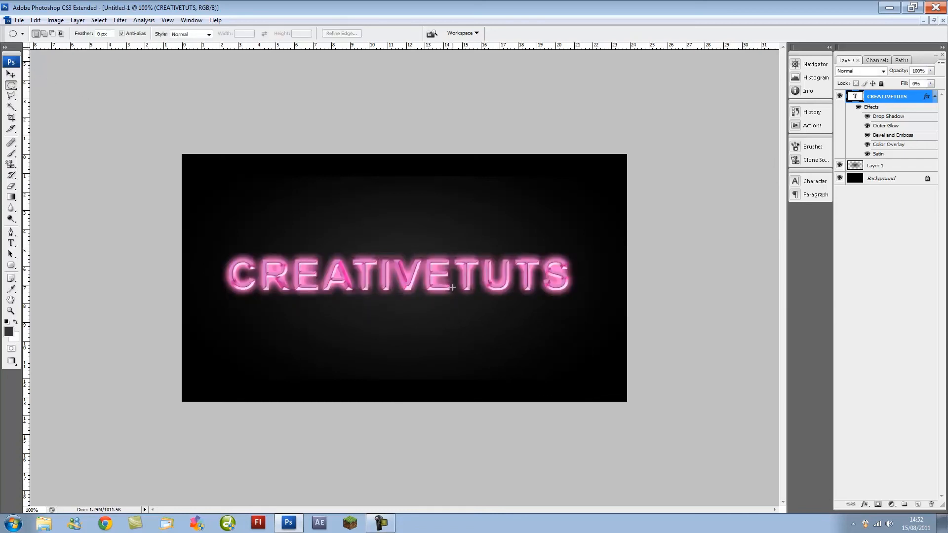
{"action": "left_click", "coordinate": [470, 280]}
{"action": "left_click", "coordinate": [483, 198]}
Try the CT: Techno Nature preset layer style on the enlarged title
{"action": "key", "text": "ctrl+plus"}
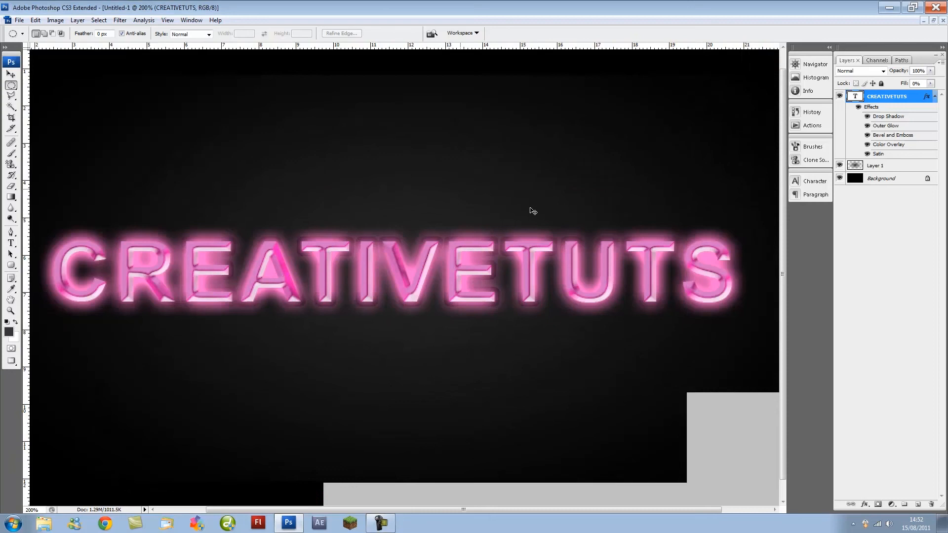
{"action": "right_click", "coordinate": [894, 98]}
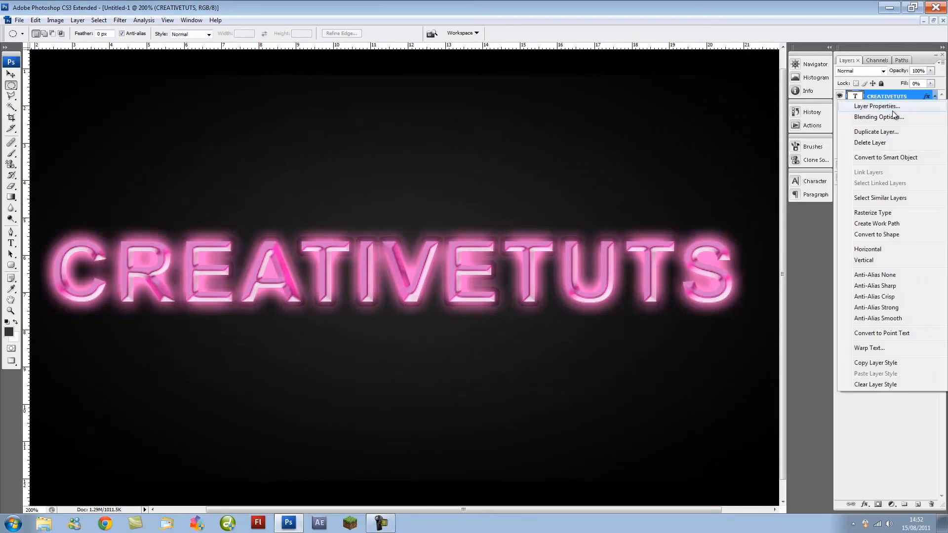
{"action": "left_click", "coordinate": [894, 118]}
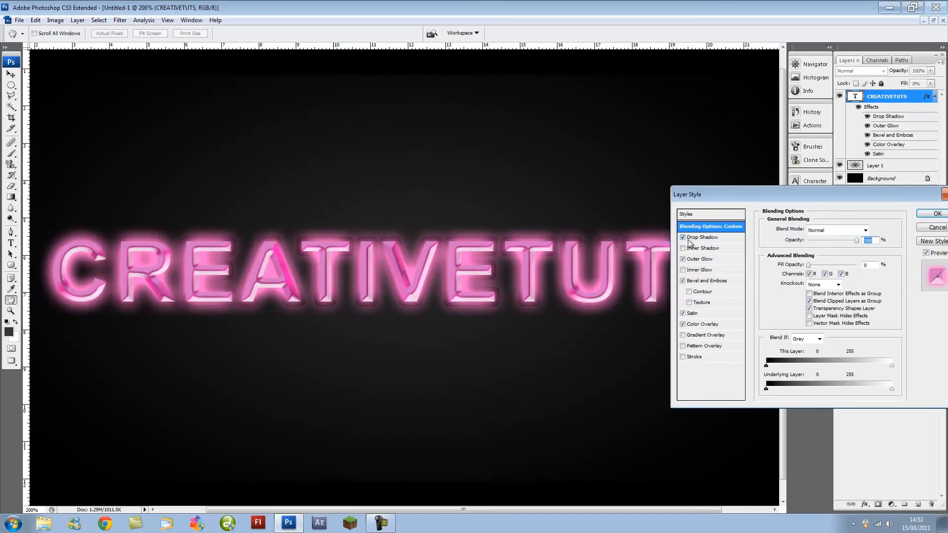
{"action": "left_click", "coordinate": [688, 214]}
{"action": "left_click_drag", "start_coordinate": [761, 194], "coordinate": [786, 197]}
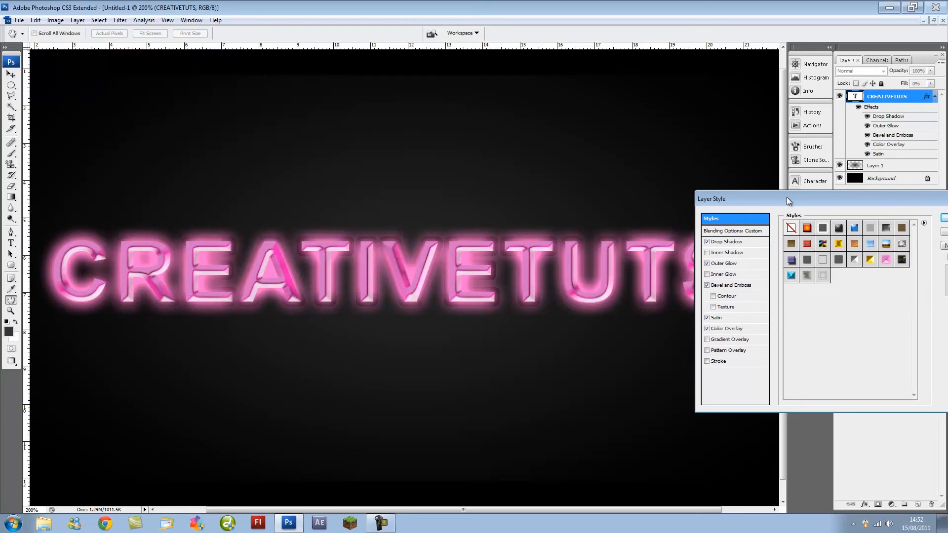
{"action": "left_click", "coordinate": [901, 259]}
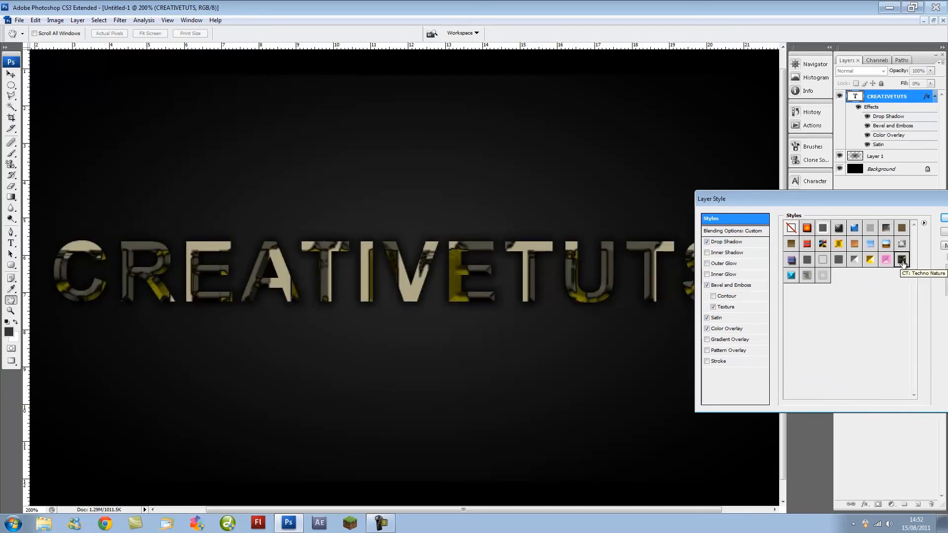
Preview the blue outlined preset and the CT: Combat preset on the title, keeping the text in view
{"action": "left_click_drag", "start_coordinate": [823, 199], "coordinate": [593, 354]}
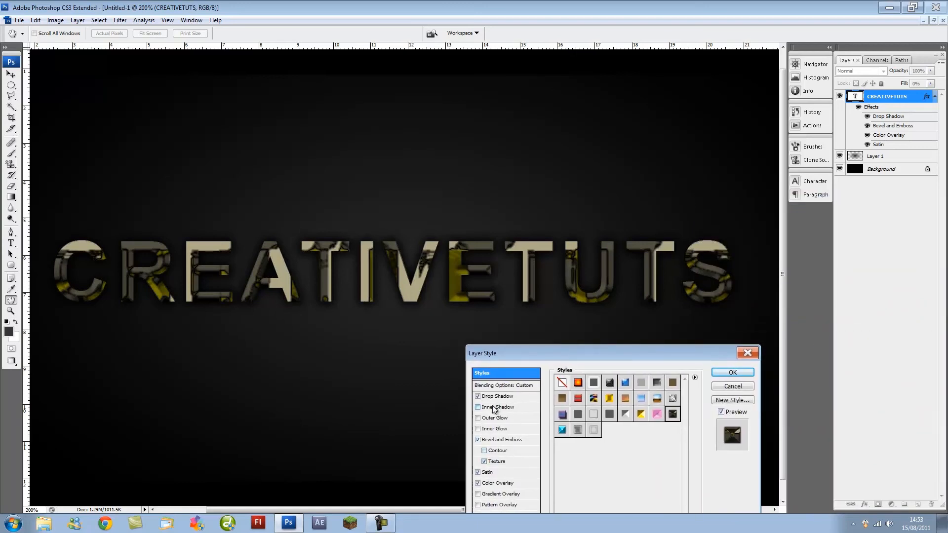
{"action": "left_click_drag", "start_coordinate": [543, 354], "coordinate": [527, 333]}
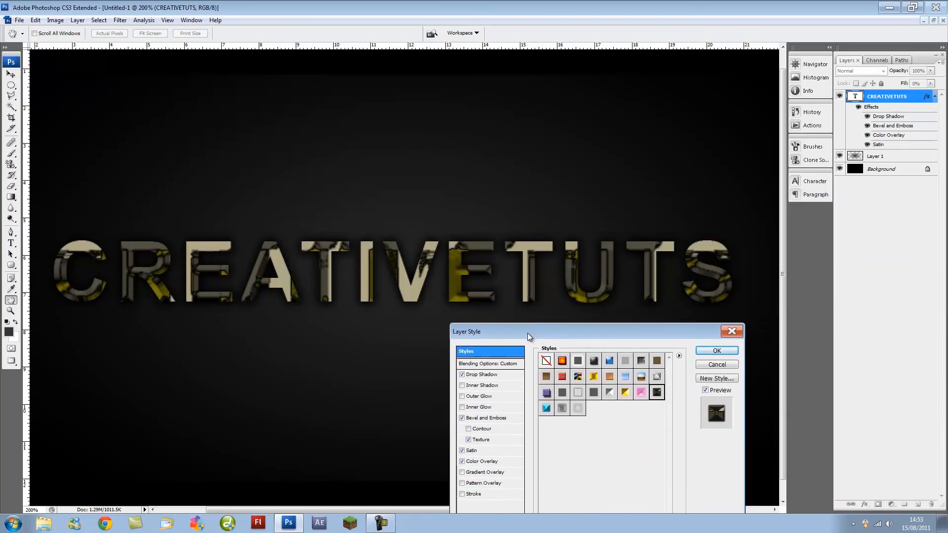
{"action": "left_click", "coordinate": [546, 409]}
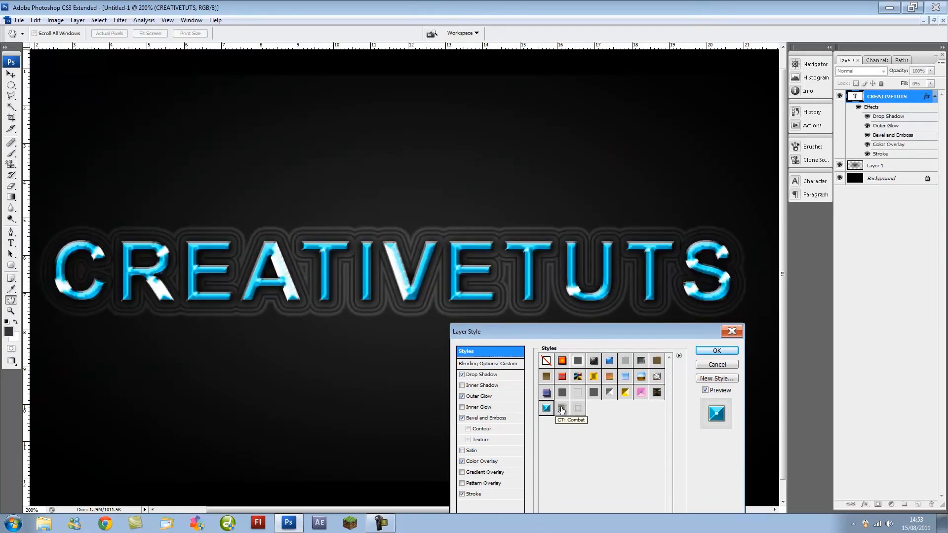
{"action": "left_click", "coordinate": [562, 409]}
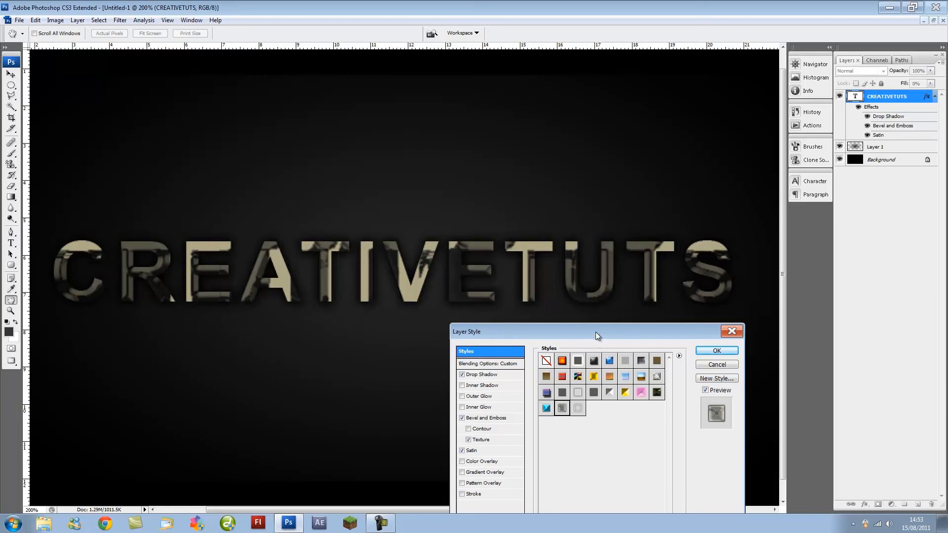
Apply the last preset layer style, a faint outline with drop and inner shadows, to the title
{"action": "left_click_drag", "start_coordinate": [596, 332], "coordinate": [536, 353]}
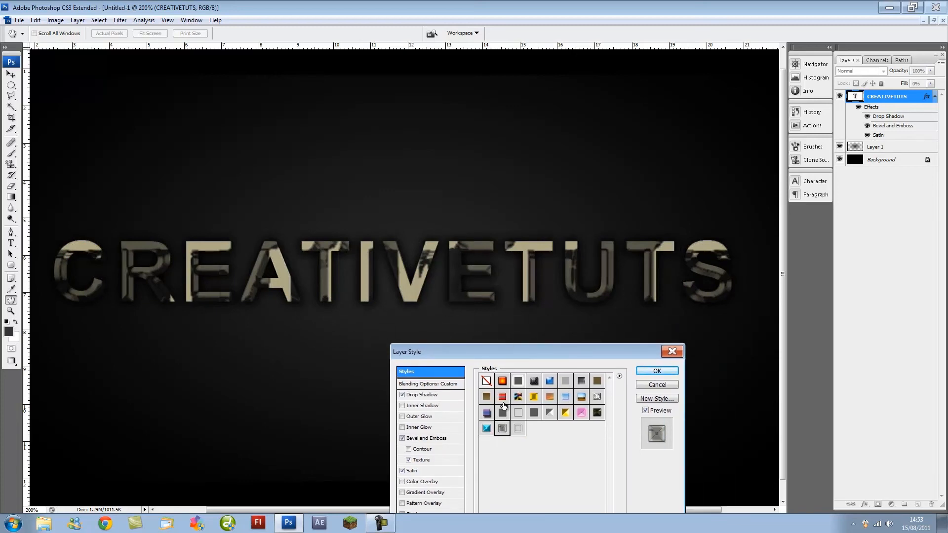
{"action": "left_click", "coordinate": [518, 429]}
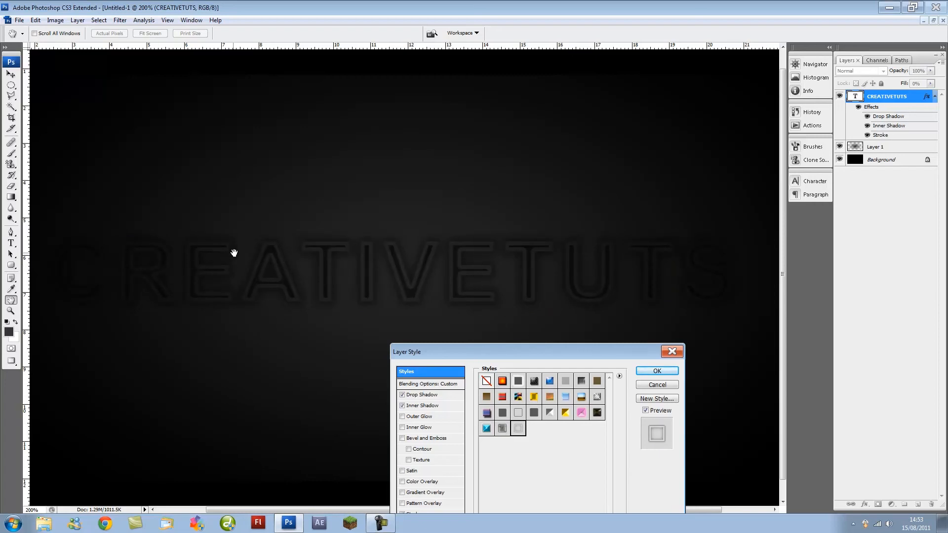
{"action": "left_click", "coordinate": [651, 370]}
Try other fonts on the title text, including BATAVIA
{"action": "left_click", "coordinate": [11, 243]}
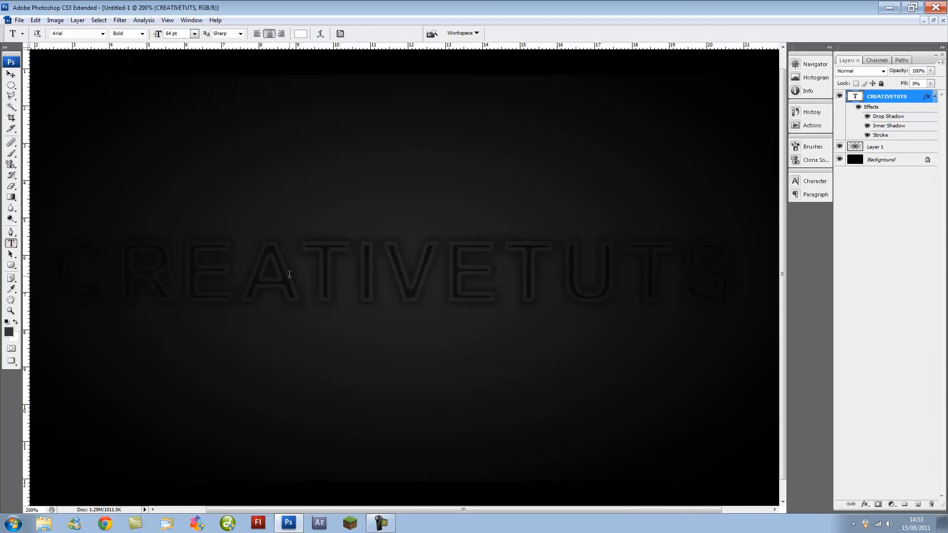
{"action": "double_click", "coordinate": [289, 274]}
{"action": "left_click", "coordinate": [66, 33]}
{"action": "scroll", "coordinate": [66, 33], "scroll_direction": "down", "scroll_amount": 3}
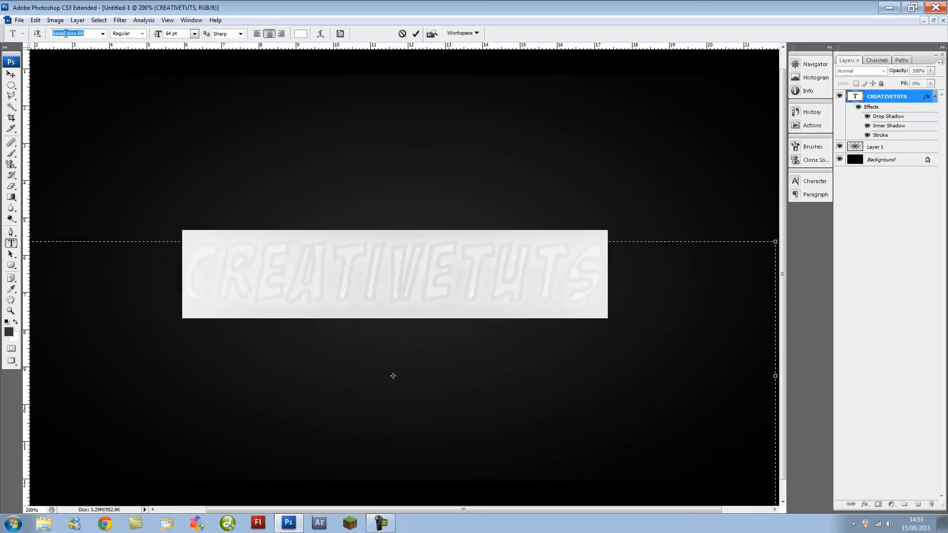
{"action": "left_click", "coordinate": [504, 334]}
{"action": "double_click", "coordinate": [505, 335]}
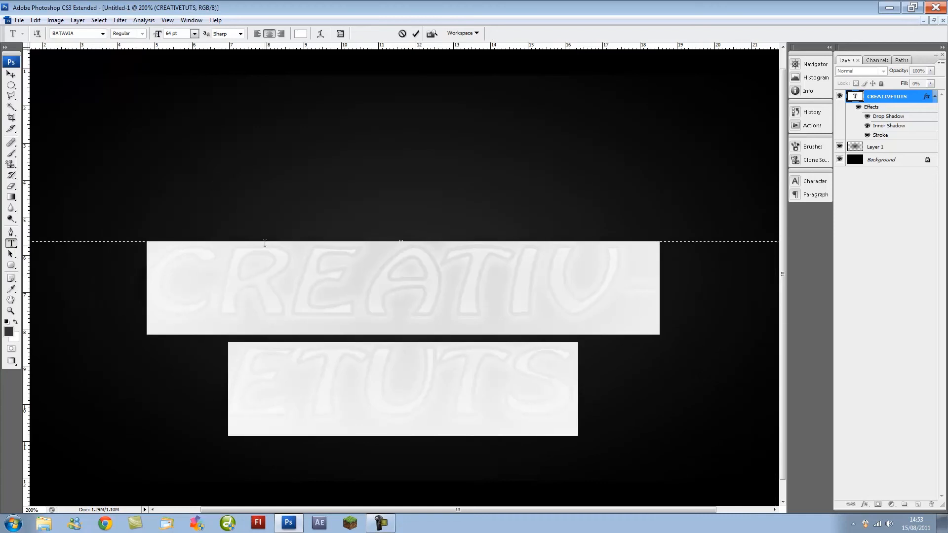
{"action": "left_click", "coordinate": [334, 352]}
{"action": "left_click", "coordinate": [66, 33]}
{"action": "scroll", "coordinate": [66, 33], "scroll_direction": "down", "scroll_amount": 2}
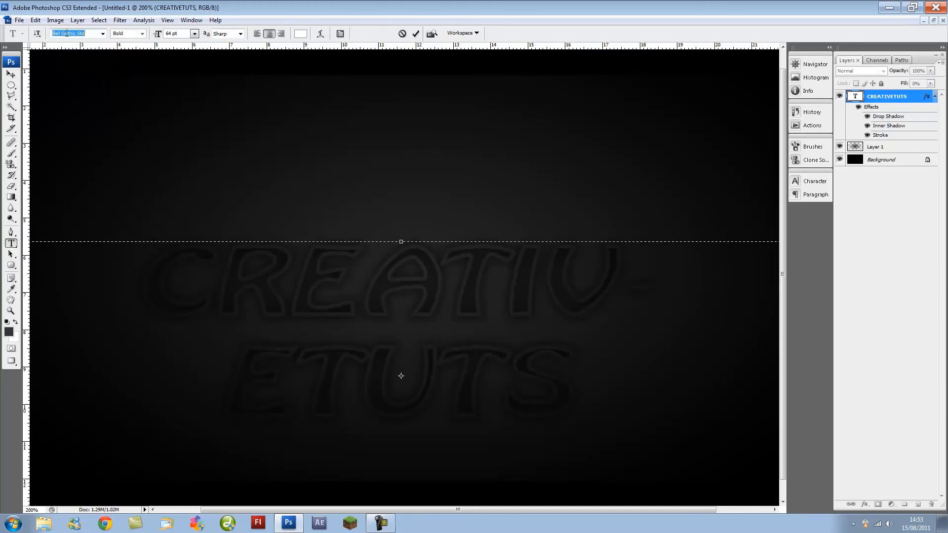
{"action": "left_click", "coordinate": [144, 292]}
Cycle through more fonts for the title layer and set it to Birch Std
{"action": "left_click", "coordinate": [11, 74]}
{"action": "left_click", "coordinate": [11, 243]}
{"action": "left_click", "coordinate": [86, 32]}
{"action": "scroll", "coordinate": [84, 32], "scroll_direction": "down", "scroll_amount": 3}
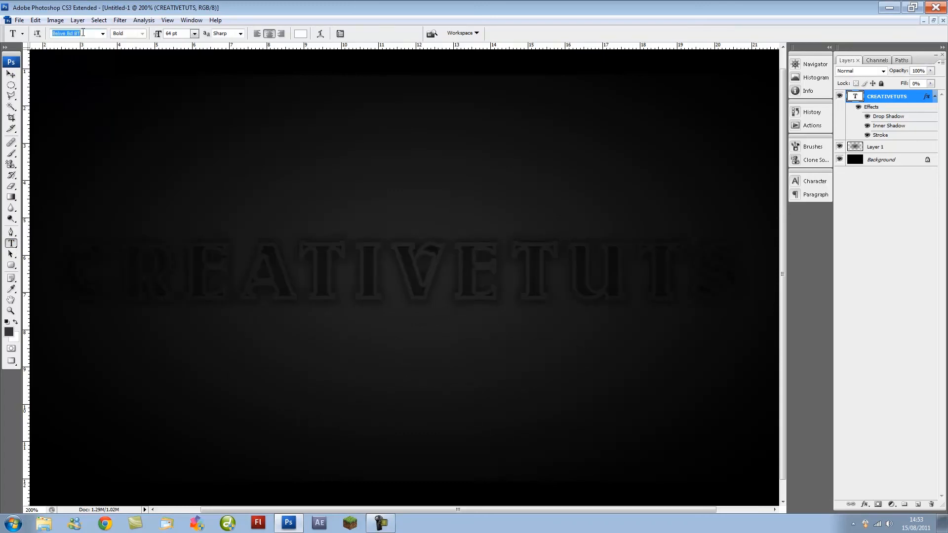
{"action": "scroll", "coordinate": [82, 32], "scroll_direction": "down", "scroll_amount": 5}
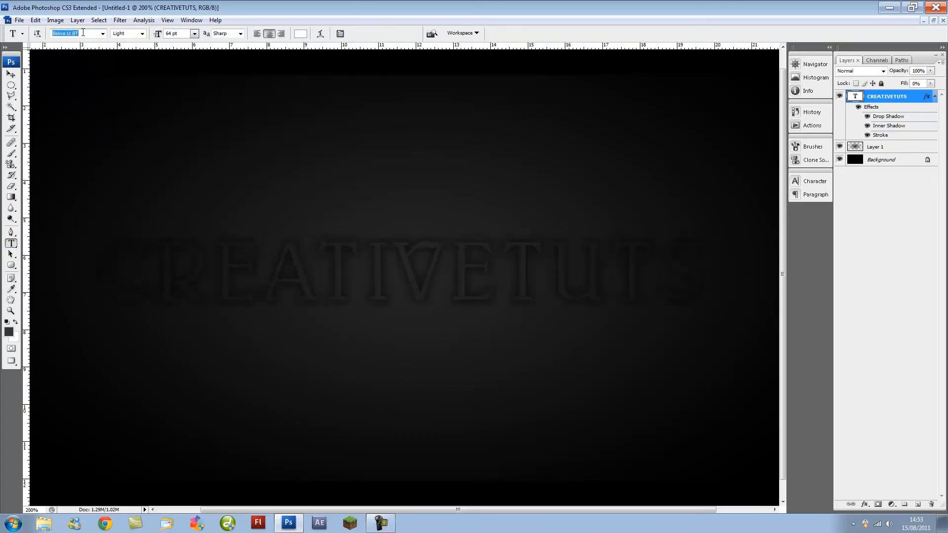
{"action": "scroll", "coordinate": [83, 33], "scroll_direction": "down", "scroll_amount": 3}
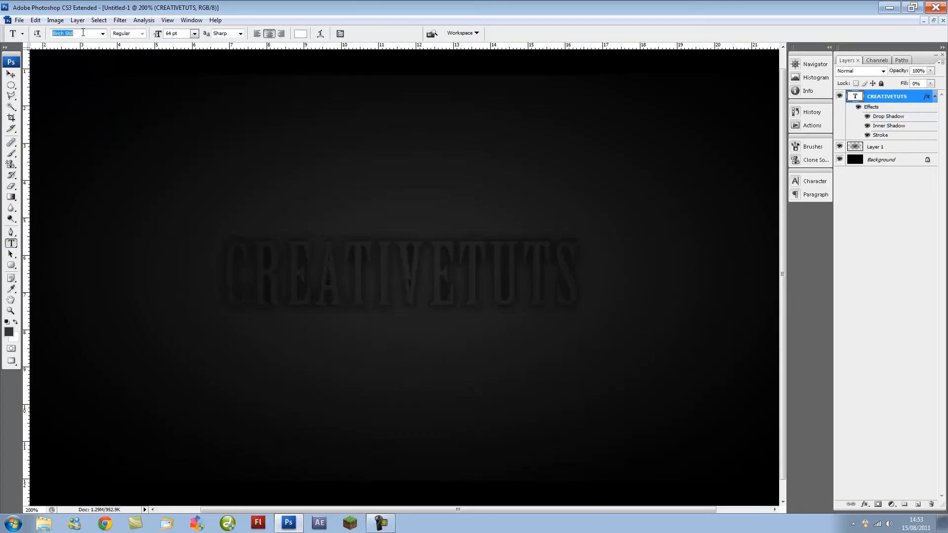
{"action": "left_click", "coordinate": [446, 272]}
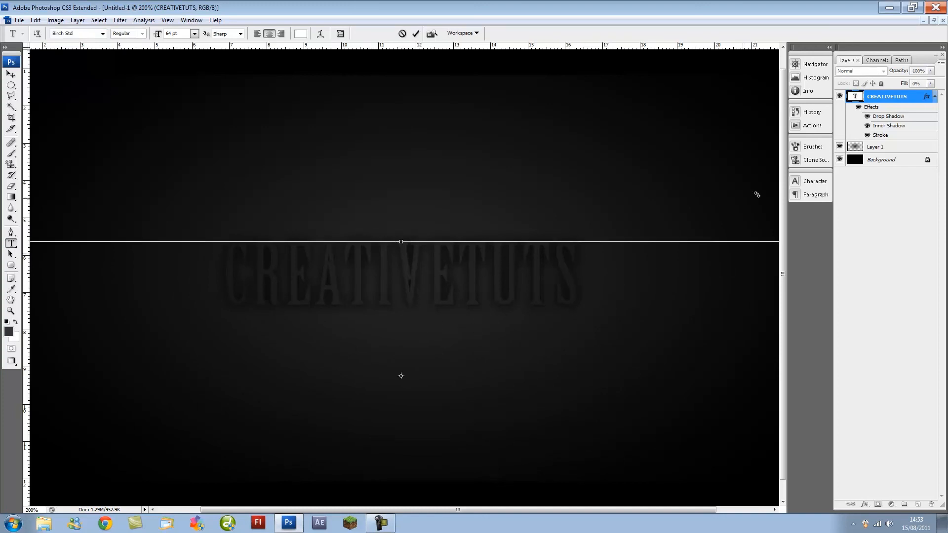
{"action": "key", "text": "ctrl+a"}
{"action": "left_click", "coordinate": [624, 308]}
{"action": "left_click", "coordinate": [10, 75]}
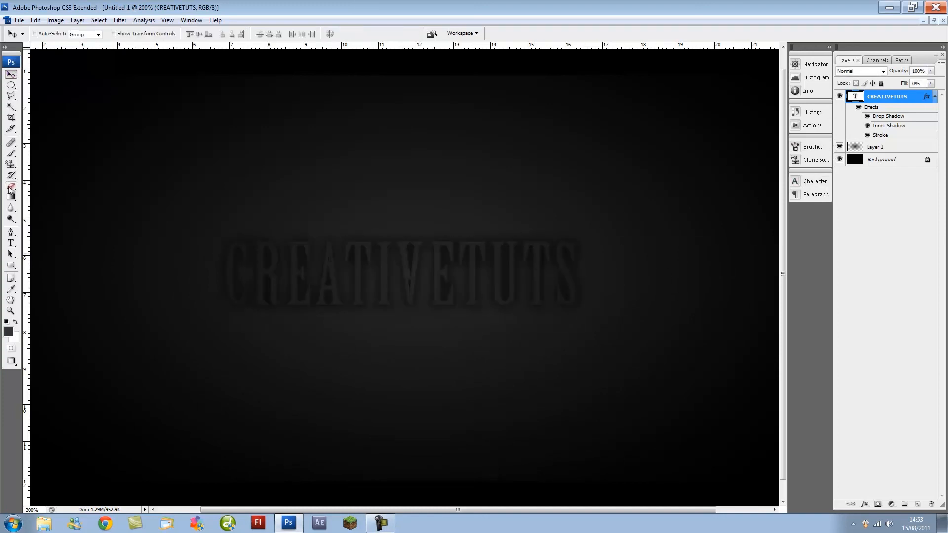
Reopen the title's layer style presets and try the beveled gold one on the Birch Std text
{"action": "right_click", "coordinate": [881, 96]}
{"action": "left_click", "coordinate": [882, 110]}
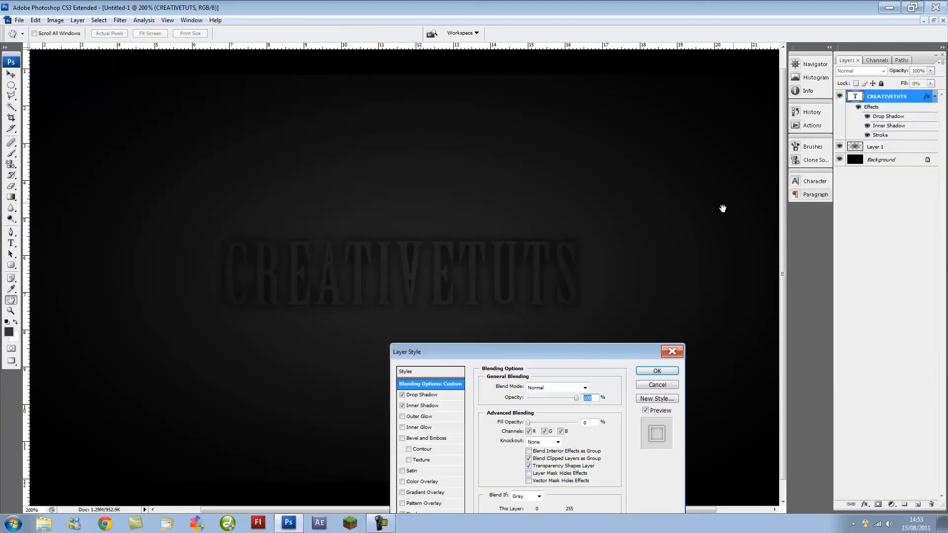
{"action": "left_click_drag", "start_coordinate": [576, 351], "coordinate": [848, 177]}
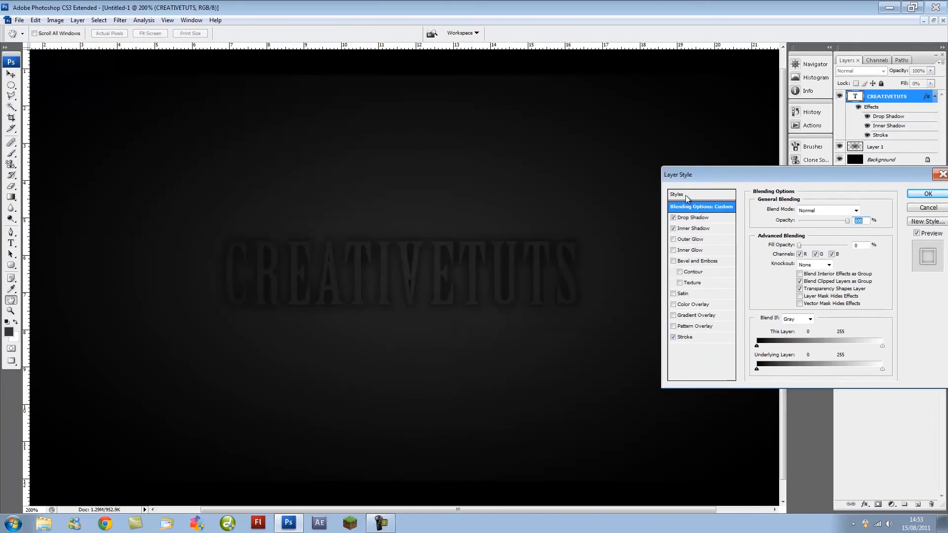
{"action": "left_click", "coordinate": [685, 195]}
{"action": "left_click", "coordinate": [838, 235]}
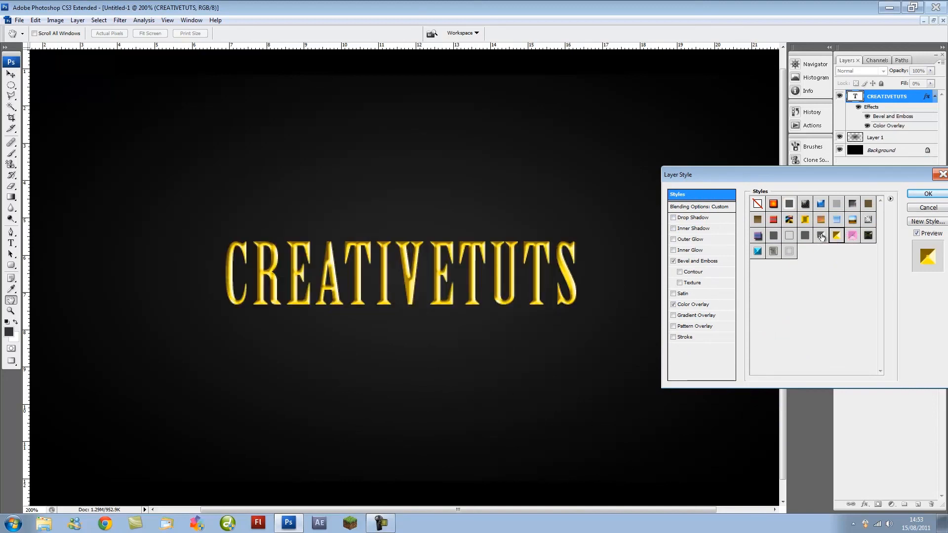
Preview the pink glow preset and the remaining custom CT presets on the title, ending on the blue outlined one
{"action": "left_click", "coordinate": [852, 236]}
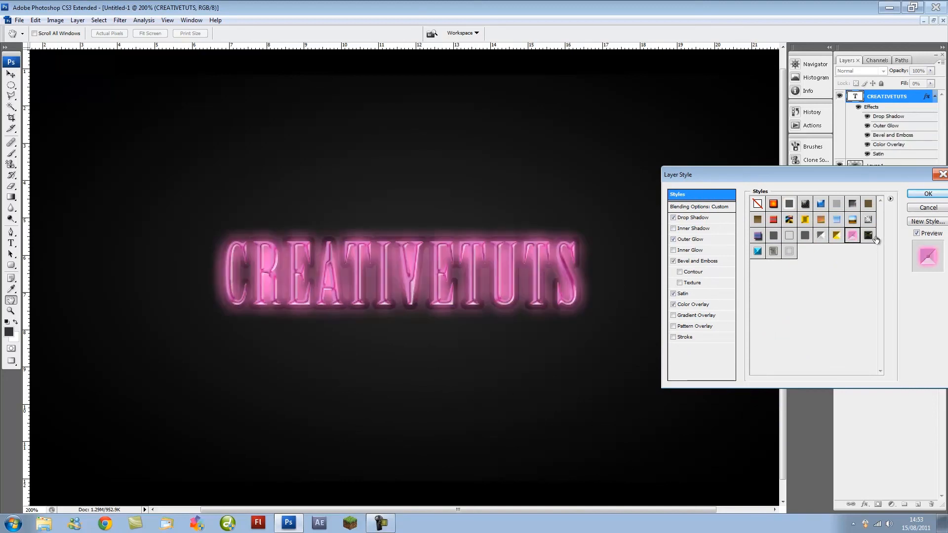
{"action": "left_click", "coordinate": [868, 236]}
{"action": "left_click", "coordinate": [758, 252]}
{"action": "left_click", "coordinate": [774, 252]}
{"action": "left_click", "coordinate": [789, 251]}
{"action": "left_click", "coordinate": [773, 252]}
{"action": "left_click", "coordinate": [758, 252]}
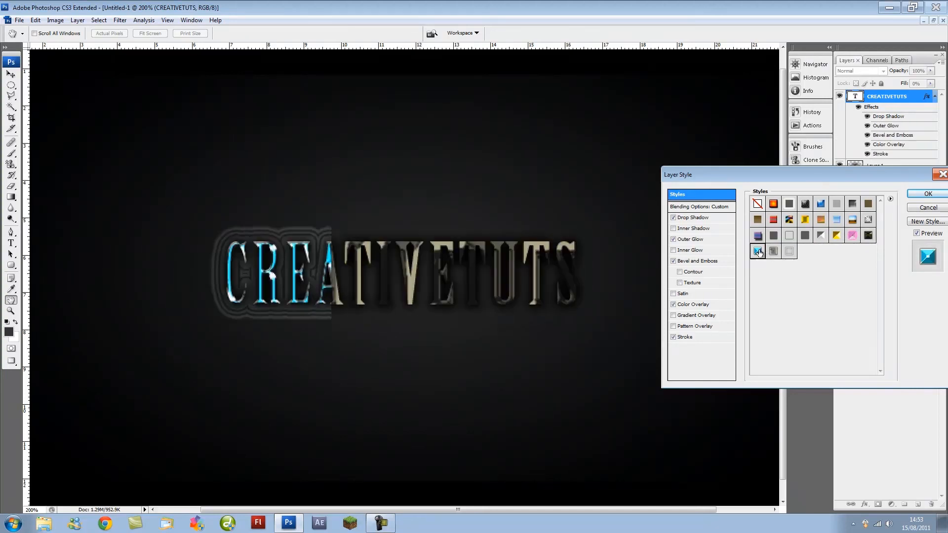
Preview several of the default presets on the title, including the striped red, flat gold and glossy blue ones
{"action": "left_click", "coordinate": [773, 205]}
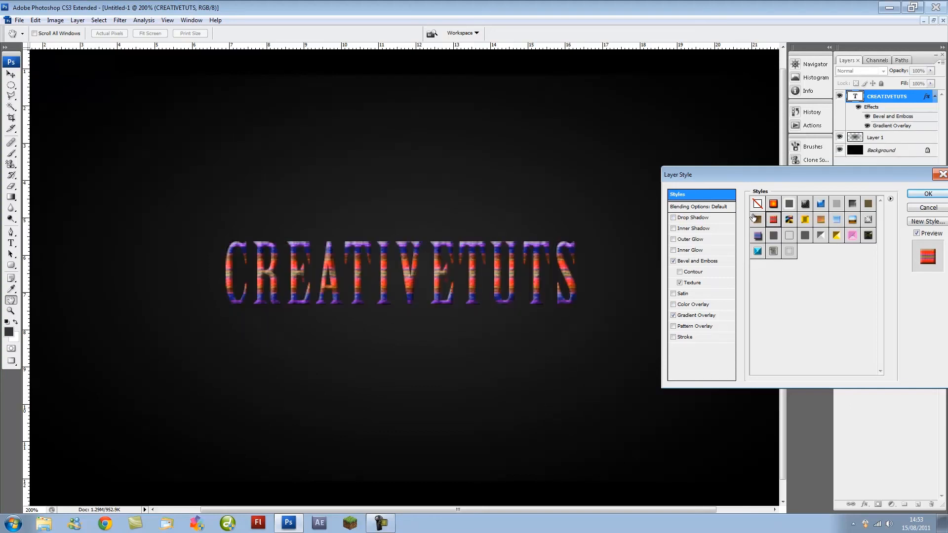
{"action": "left_click", "coordinate": [754, 218]}
{"action": "left_click", "coordinate": [757, 236]}
{"action": "left_click", "coordinate": [805, 220]}
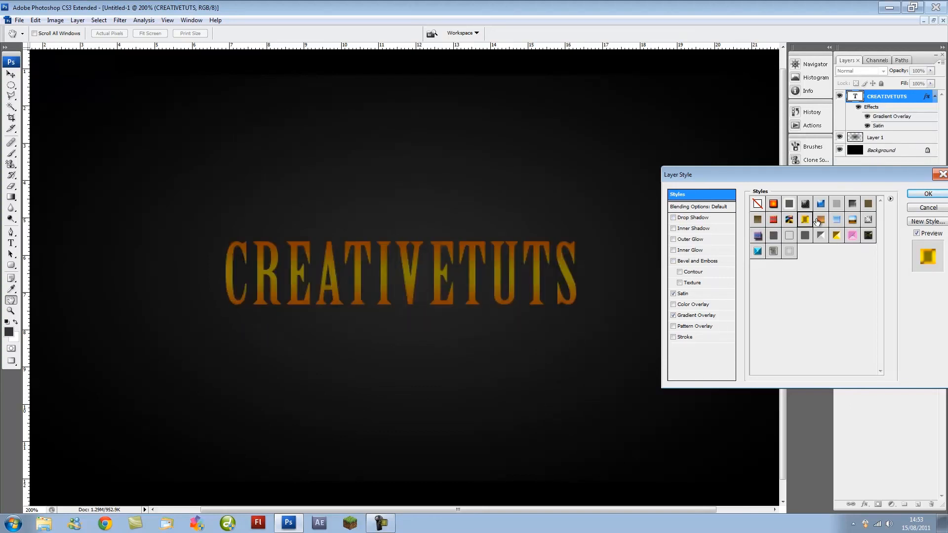
{"action": "left_click", "coordinate": [820, 219]}
{"action": "left_click", "coordinate": [805, 204]}
{"action": "left_click", "coordinate": [821, 205]}
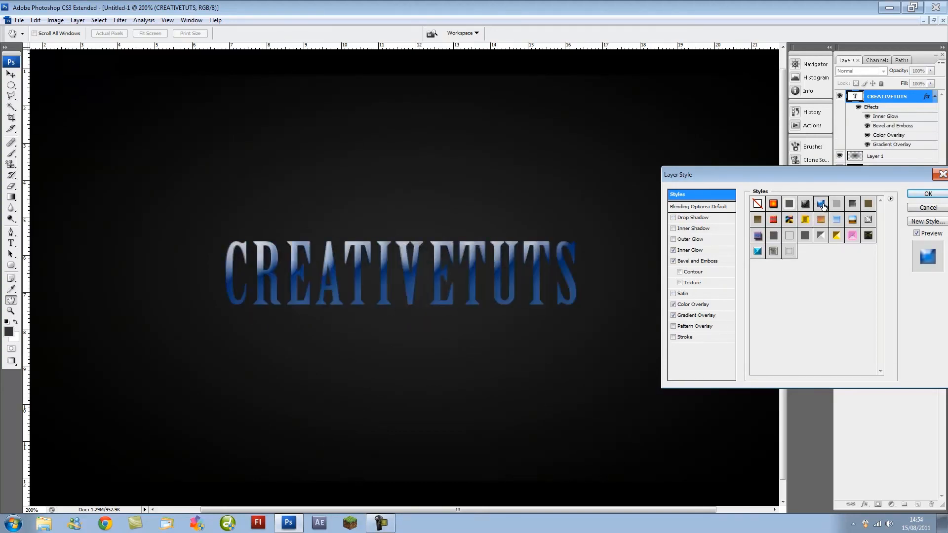
Apply the blue-and-orange horizon gradient preset layer style to the title
{"action": "left_click", "coordinate": [836, 204]}
{"action": "left_click", "coordinate": [868, 204]}
{"action": "left_click", "coordinate": [868, 219]}
{"action": "left_click", "coordinate": [852, 219]}
{"action": "left_click", "coordinate": [917, 193]}
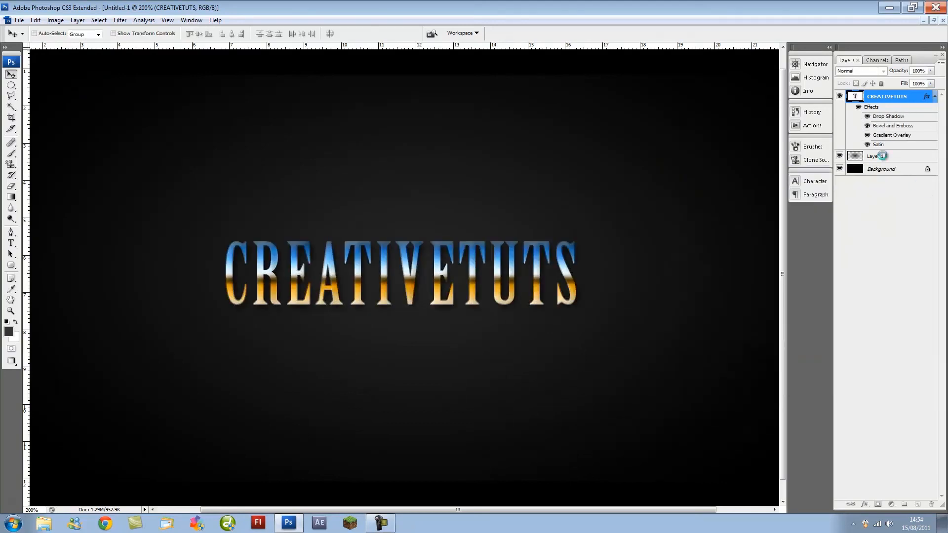
Delete the CREATIVETUTS text layer and Layer 1, and close the document without saving
{"action": "left_click", "coordinate": [934, 97]}
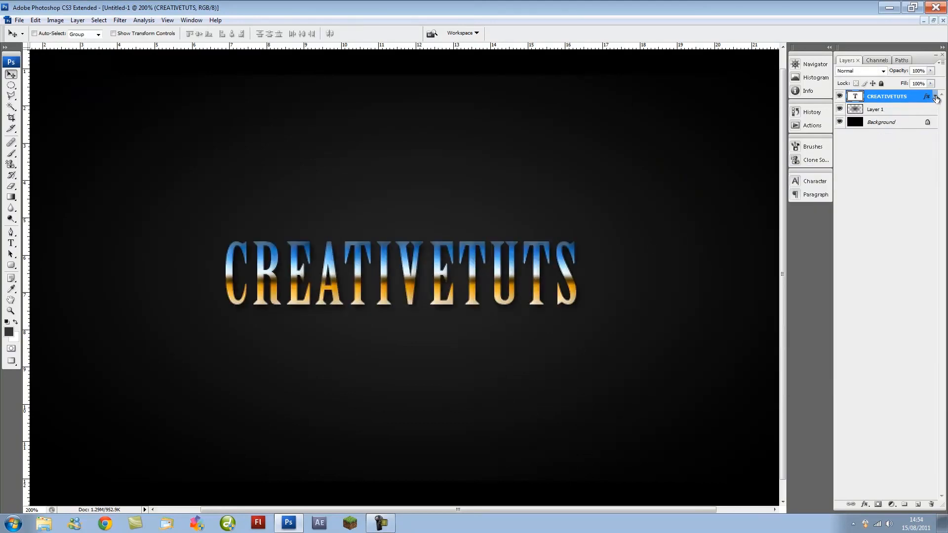
{"action": "left_click", "coordinate": [933, 502]}
{"action": "key", "text": "Return"}
{"action": "left_click", "coordinate": [933, 502]}
{"action": "key", "text": "Return"}
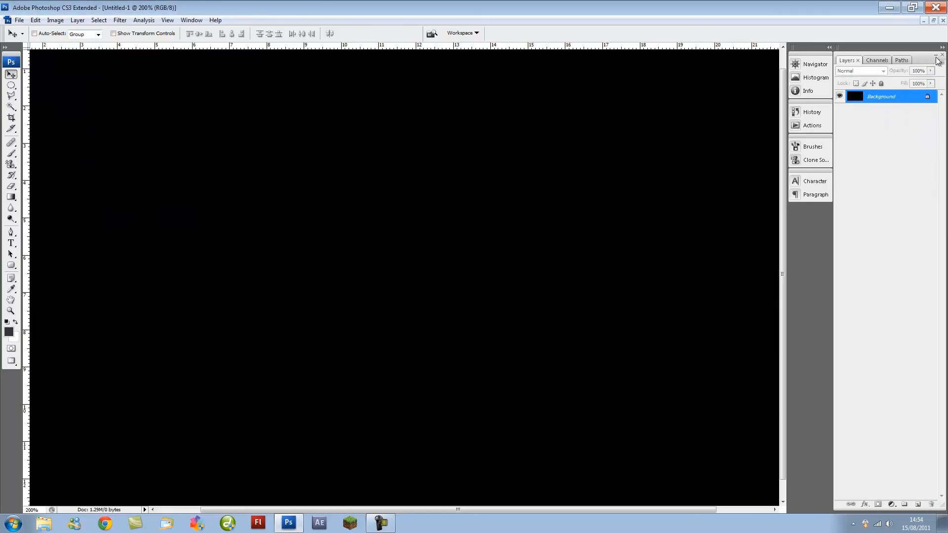
{"action": "left_click", "coordinate": [942, 21]}
{"action": "left_click", "coordinate": [493, 197]}
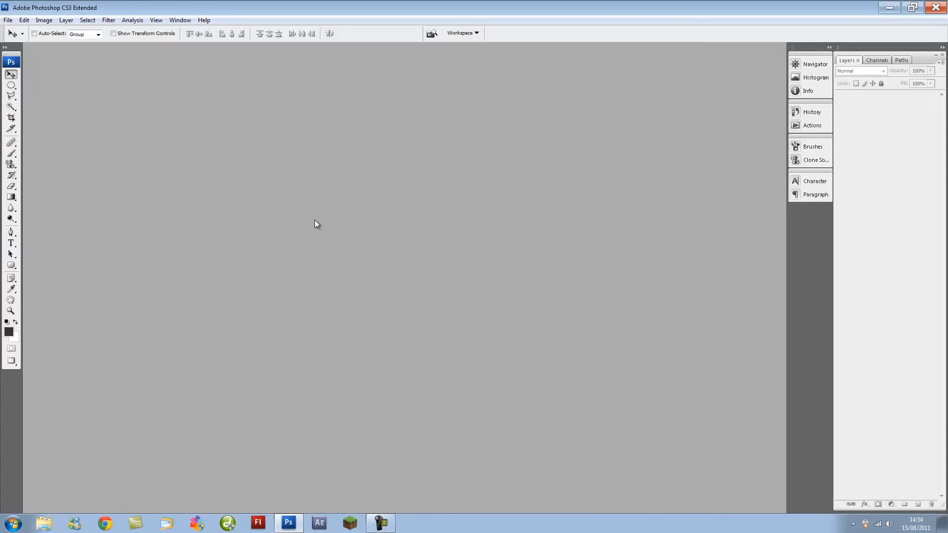